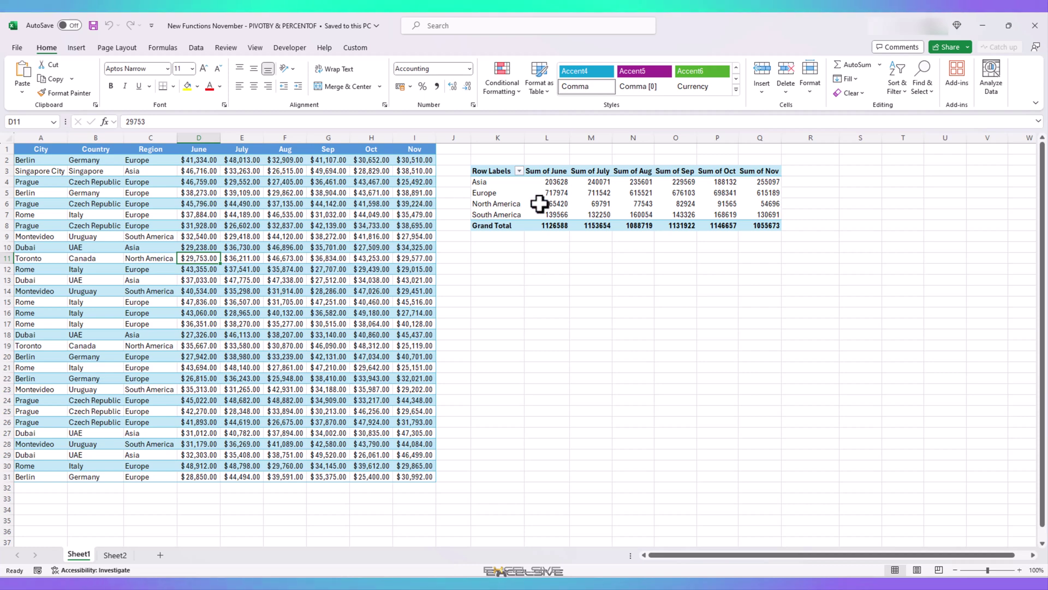
Step: Start a PIVOTBY formula in K22 with Region C1:C31 as rows and June–Nov D1:I31 as values
left_click(509, 205)
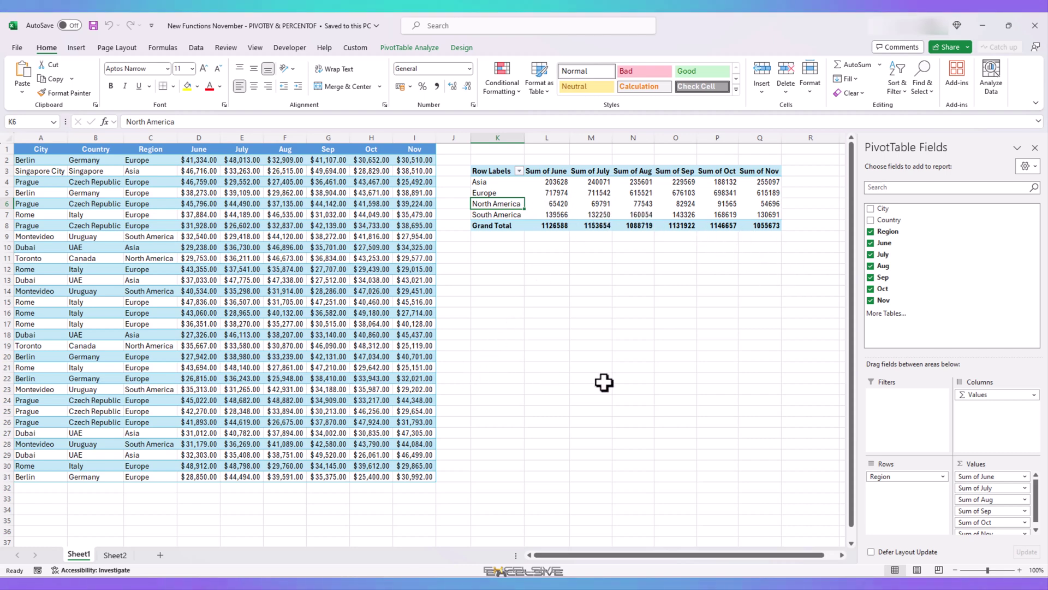
left_click(508, 376)
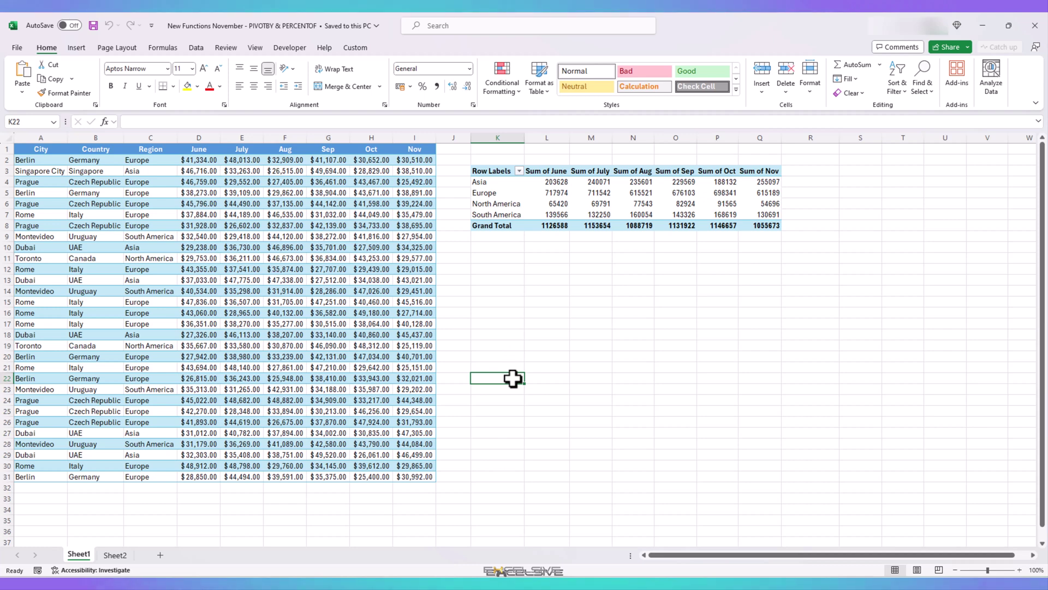
type("=")
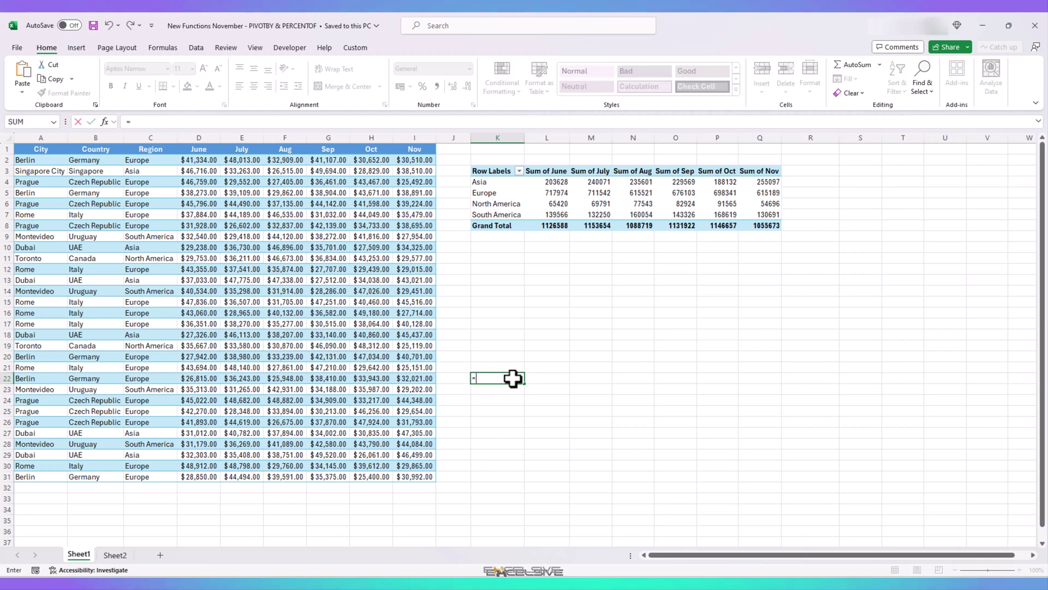
type("PIVOTBY(")
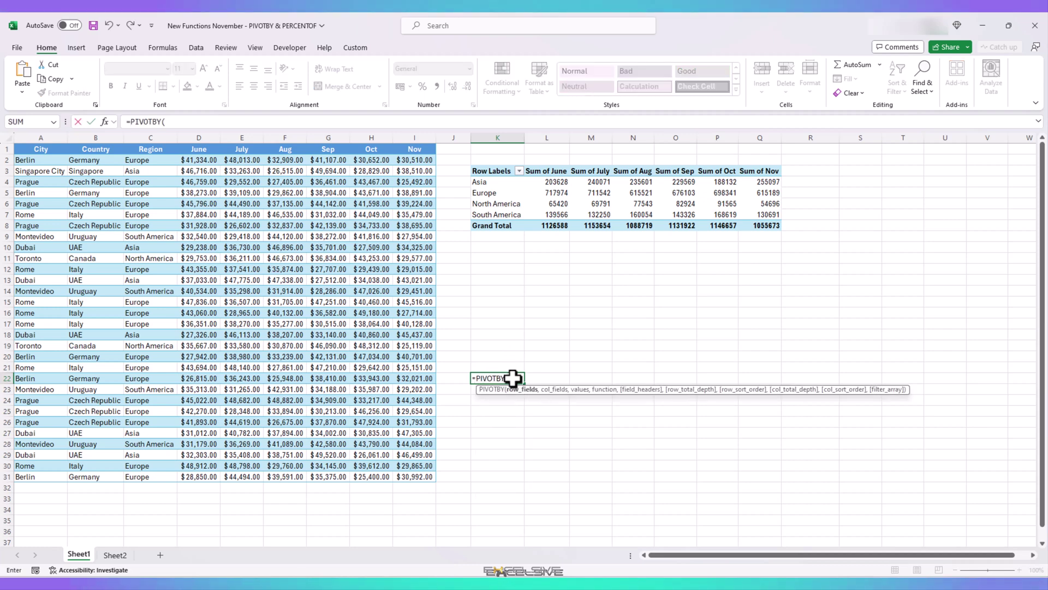
left_click_drag(166, 148, 166, 474)
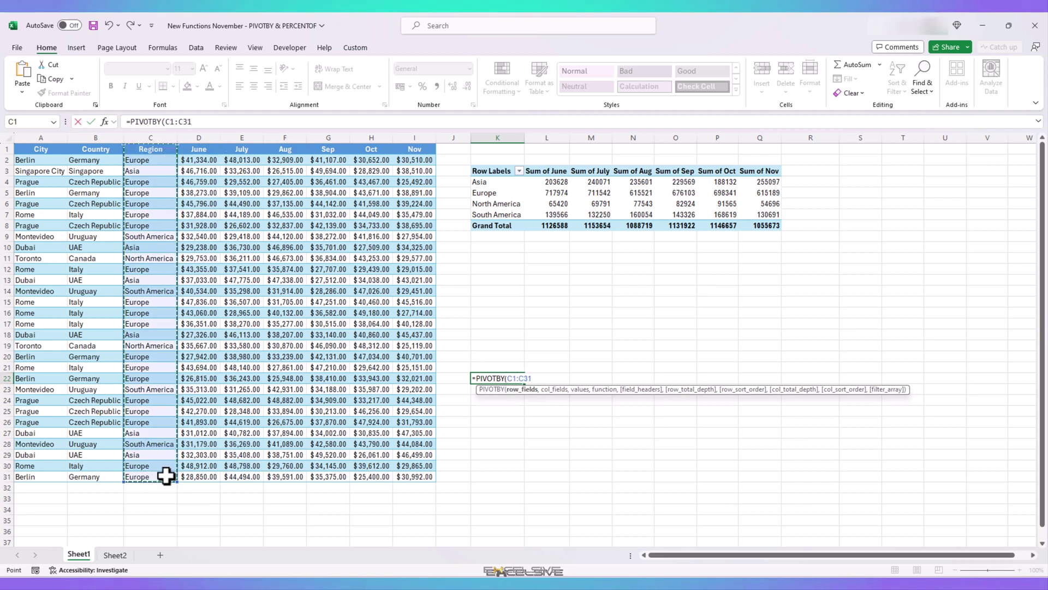
type(",")
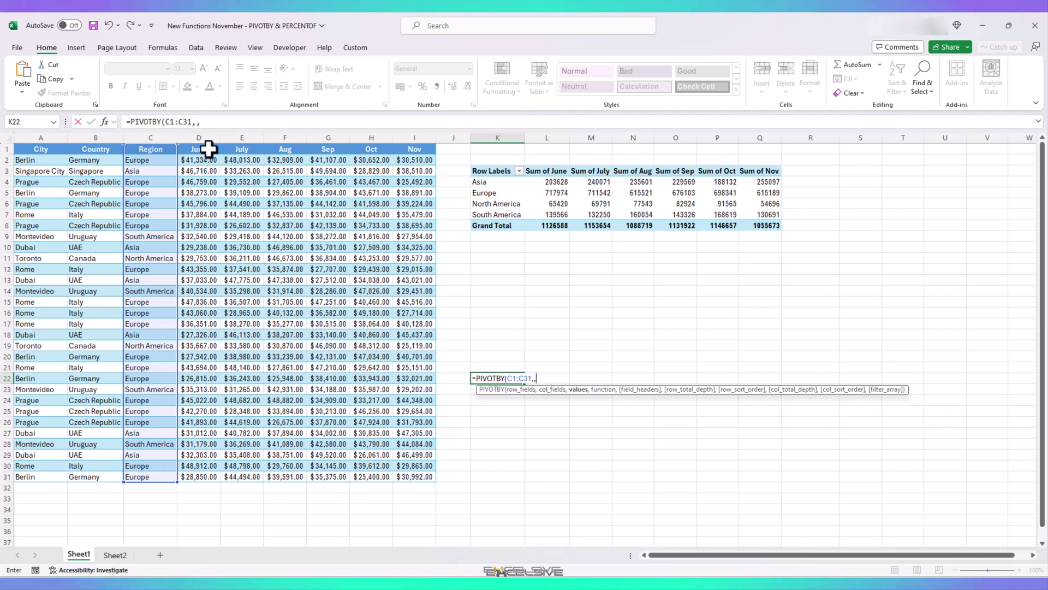
type(",")
left_click_drag(209, 148, 427, 477)
type(",")
Step: Complete the formula with SUM and option 3 to show headers, then commit it
key("Tab")
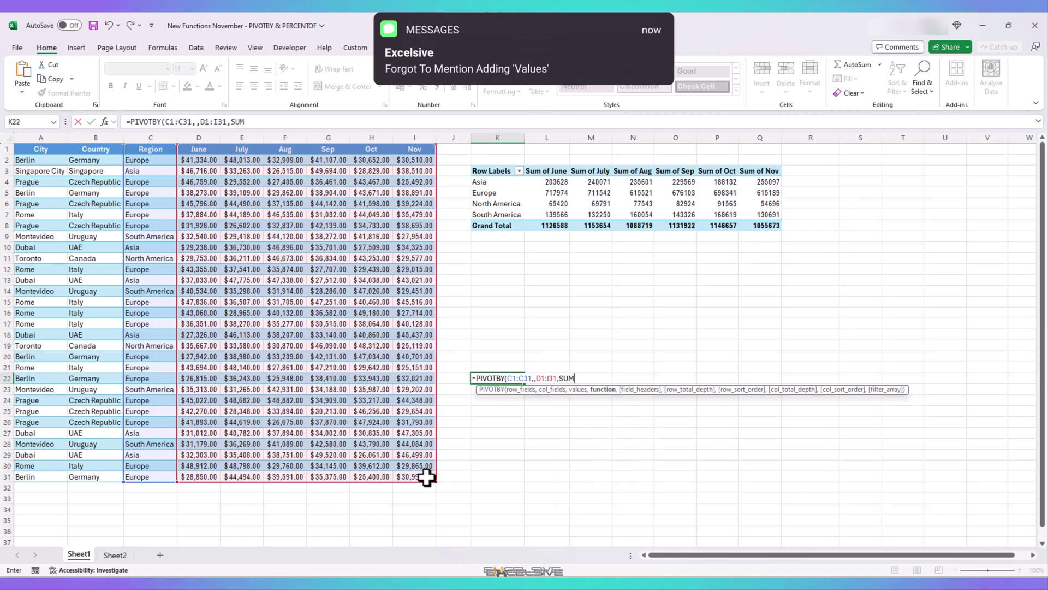
type(",")
key("Down")
key("Down")
key("Down")
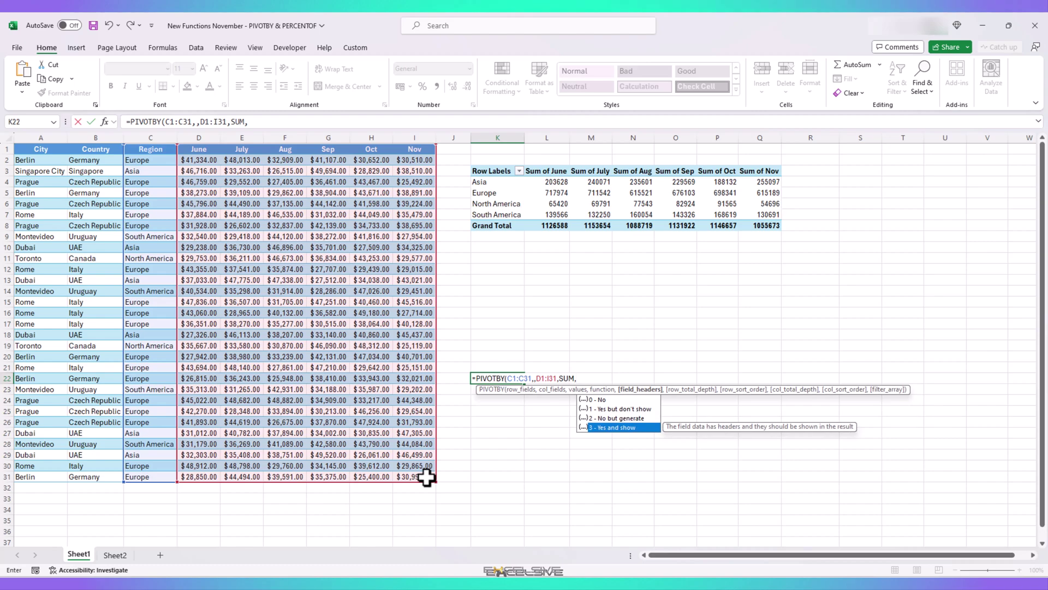
key("Tab")
key("Return")
key("Up")
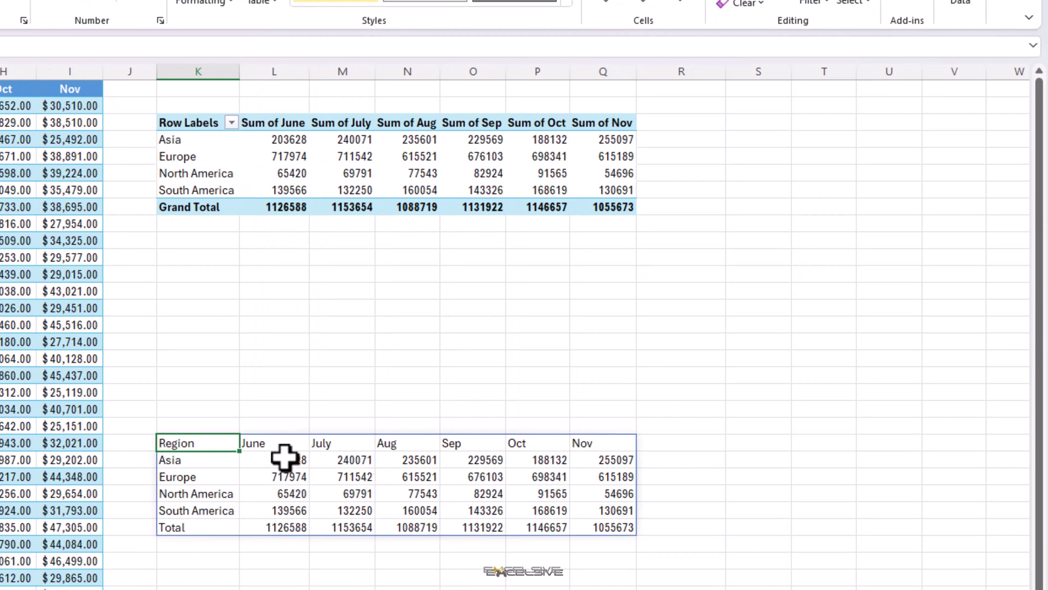
left_click(276, 207)
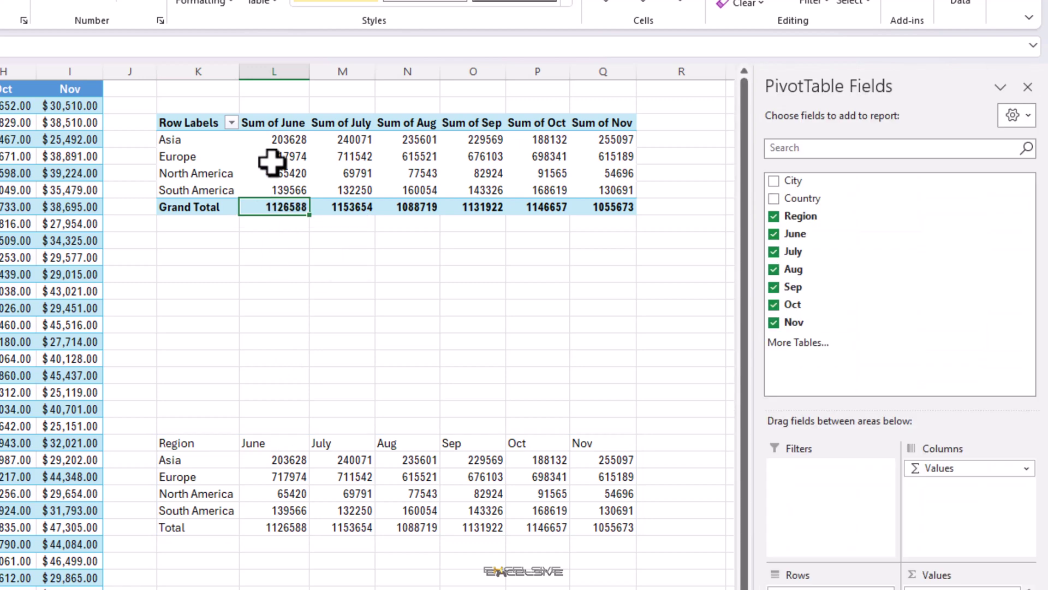
left_click(272, 124)
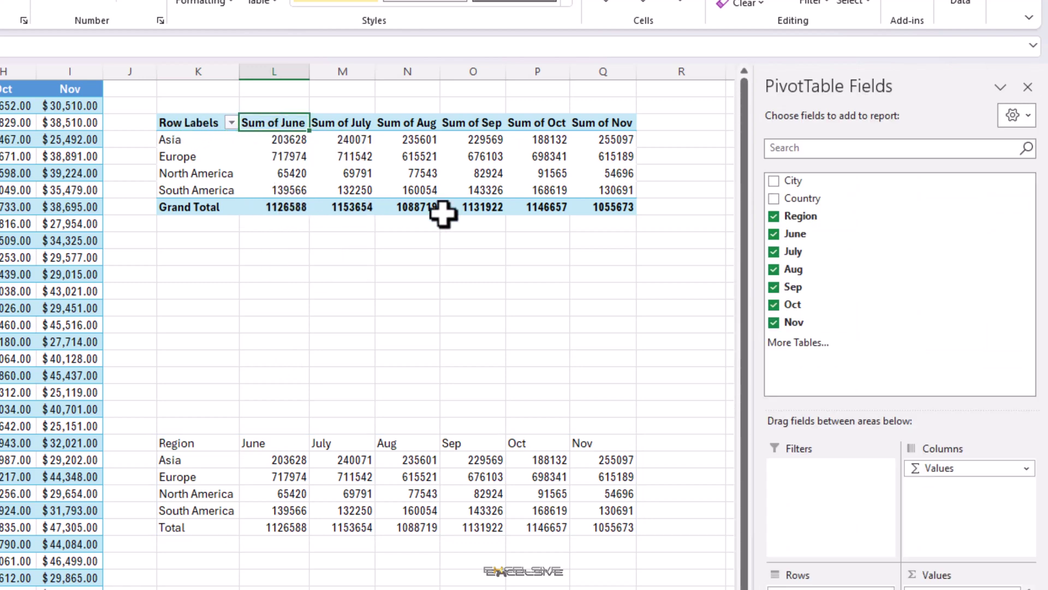
left_click(200, 442)
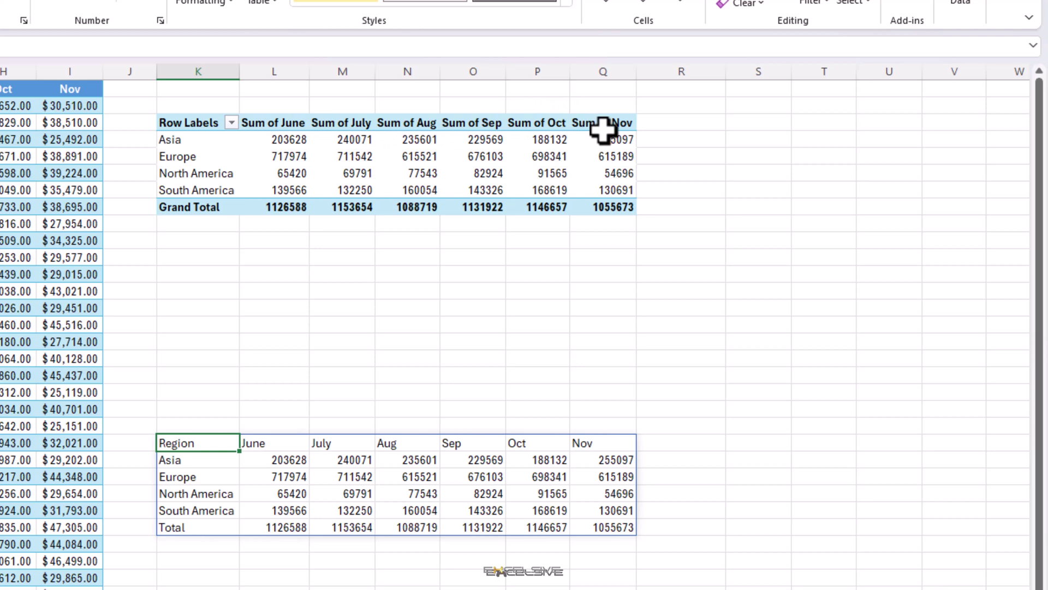
left_click(210, 478)
left_click(215, 444)
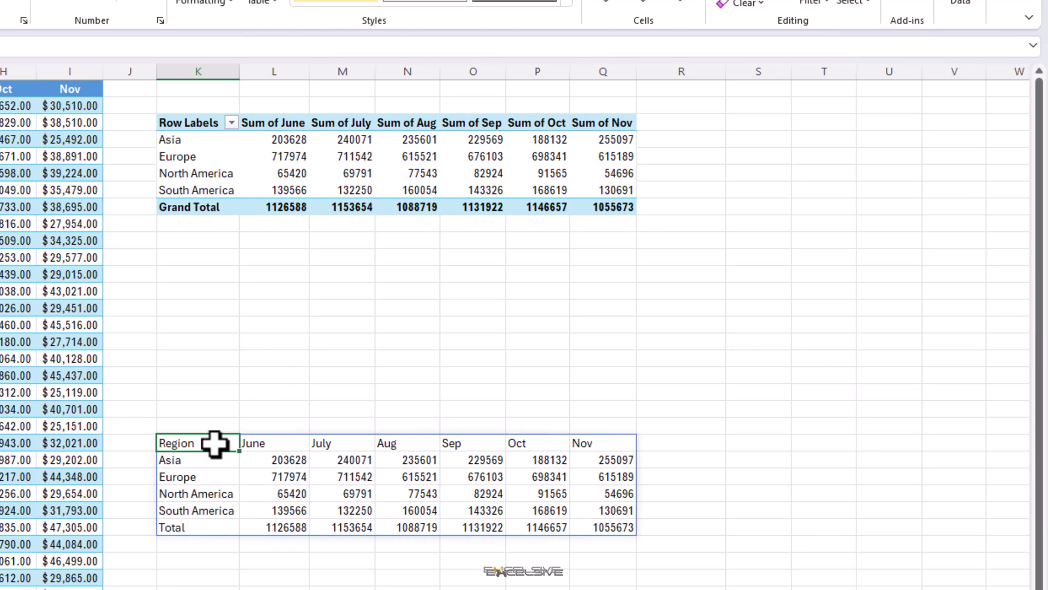
left_click(219, 460)
left_click(215, 444)
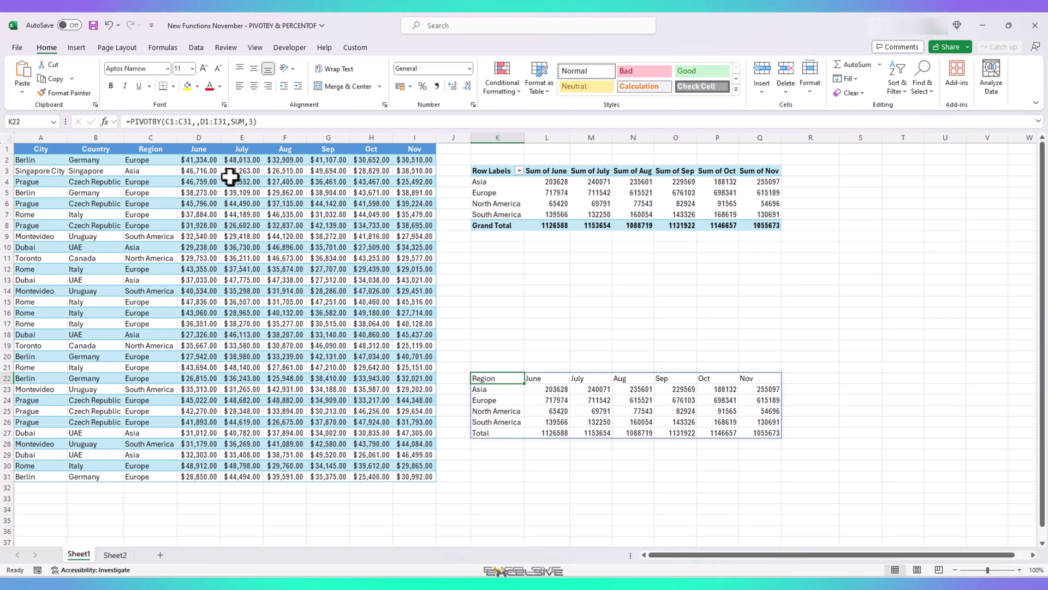
Step: Delete Singapore's June sales value in D3
left_click(210, 172)
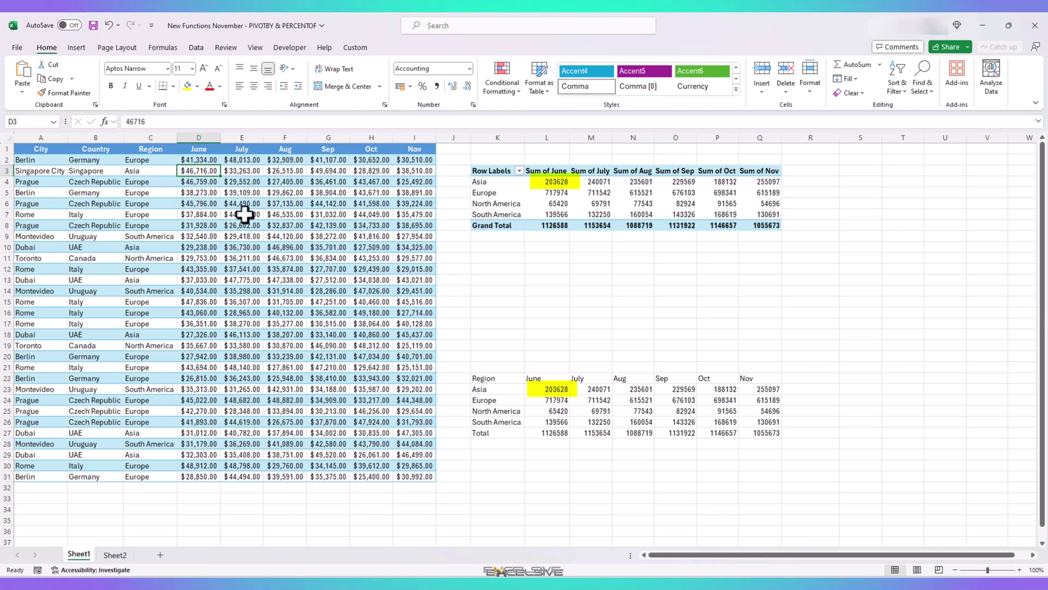
key("Delete")
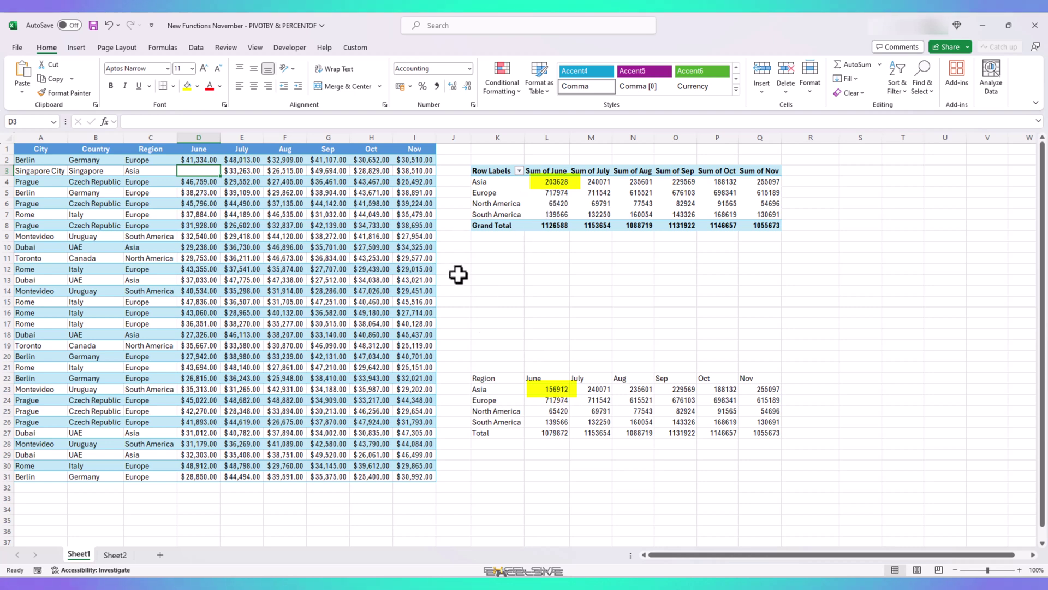
Step: Refresh the PivotTable from its right-click menu
right_click(566, 194)
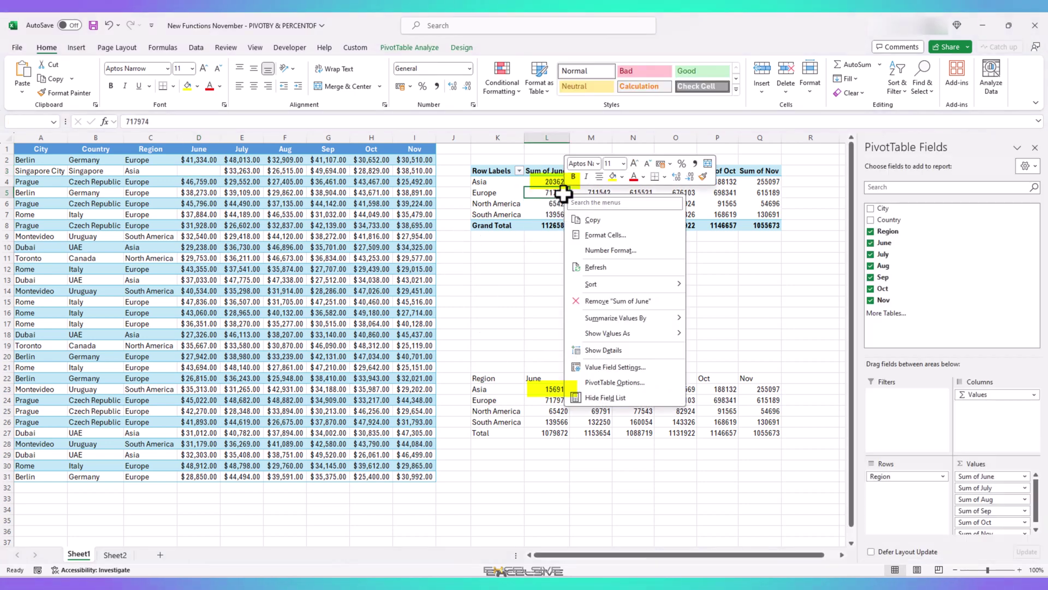
left_click(611, 266)
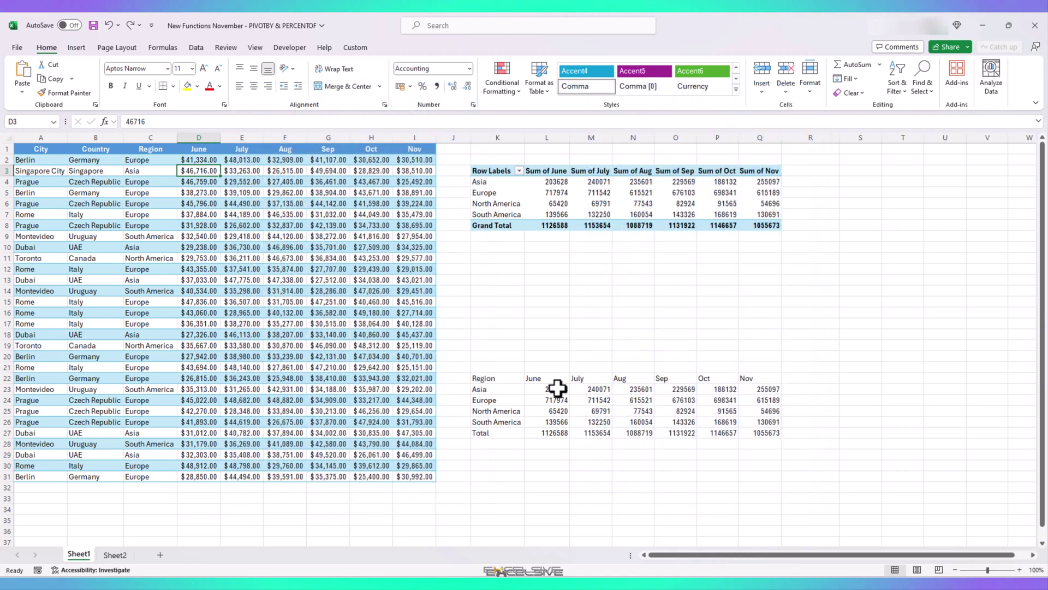
Step: Change the PivotTable's Sum of June field to Average in Value Field Settings
left_click(549, 389)
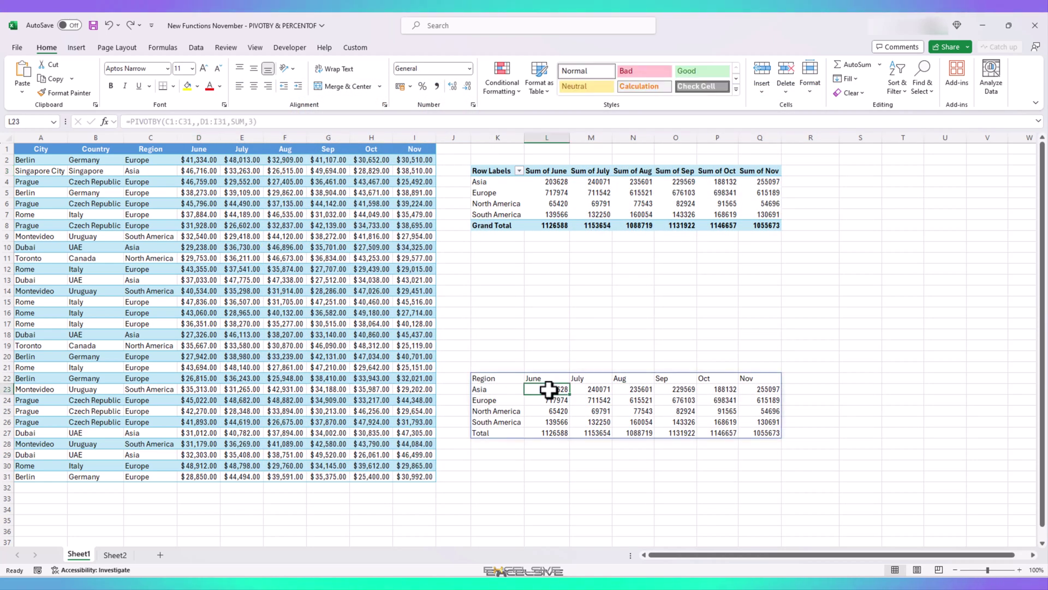
left_click(502, 377)
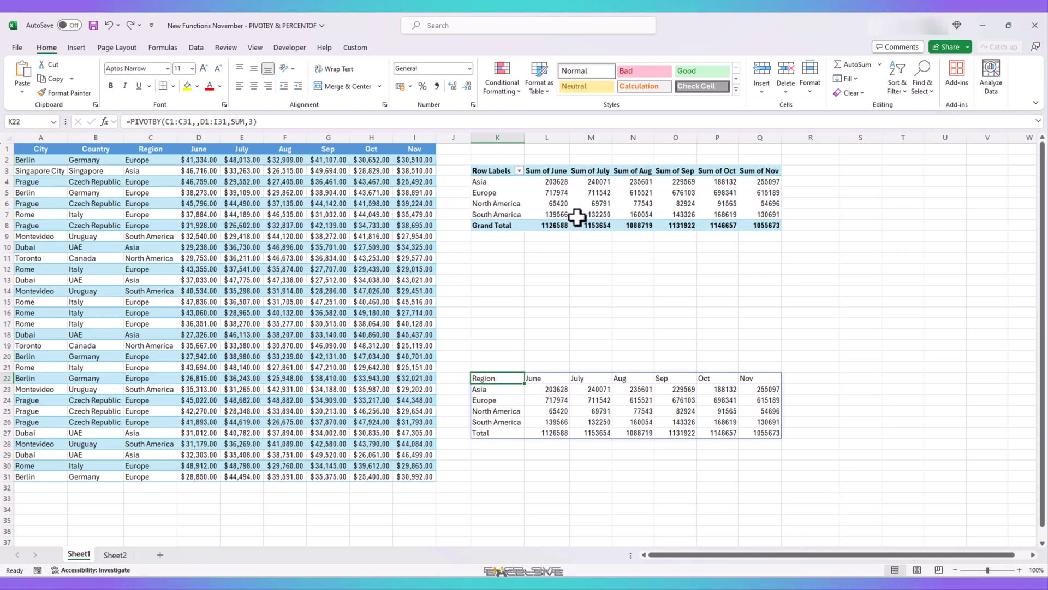
left_click(557, 172)
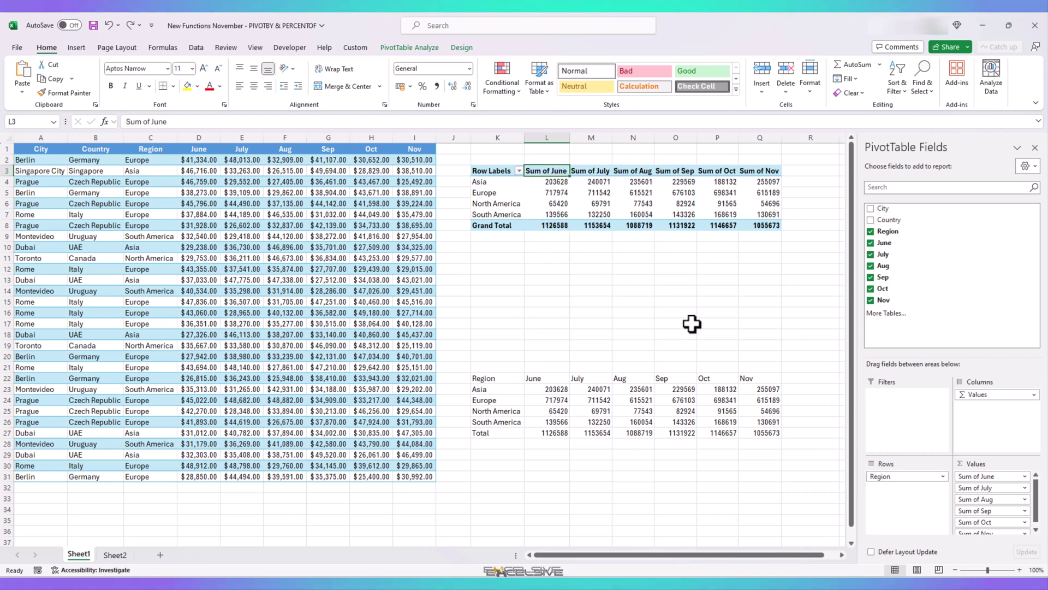
left_click(968, 478)
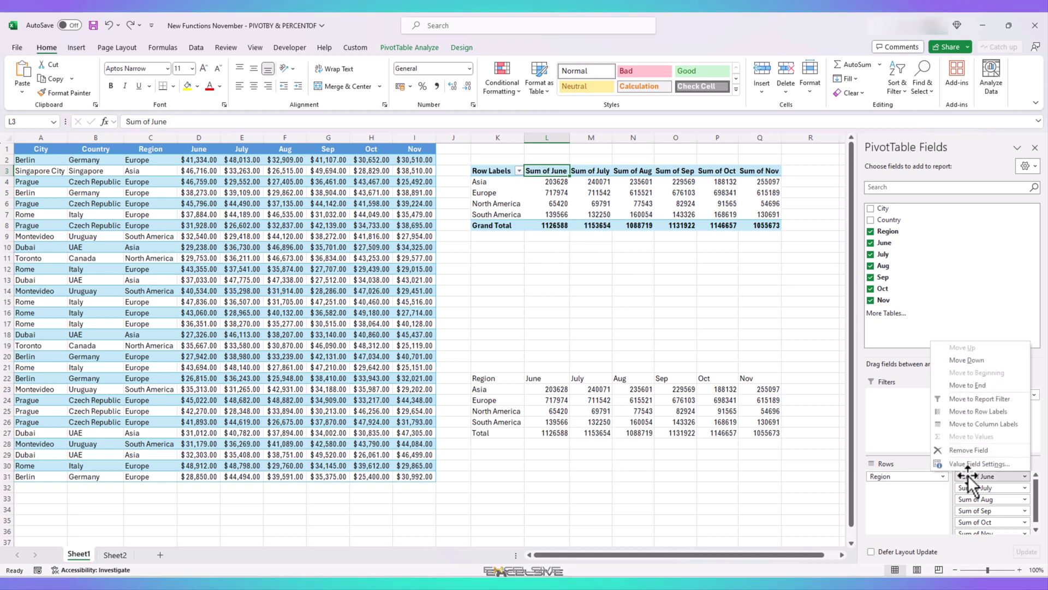
left_click(978, 464)
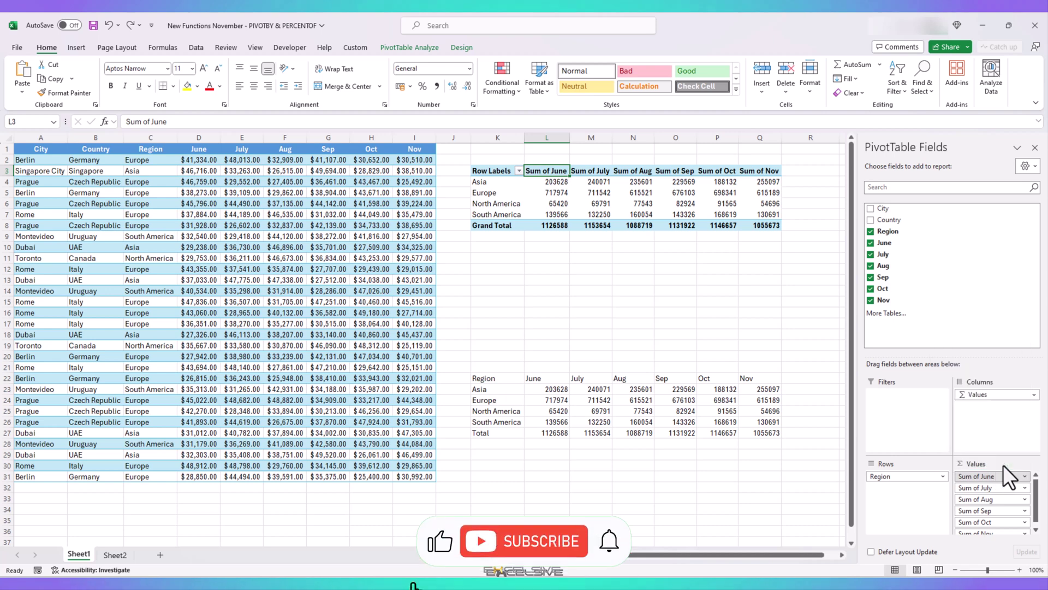
left_click(626, 316)
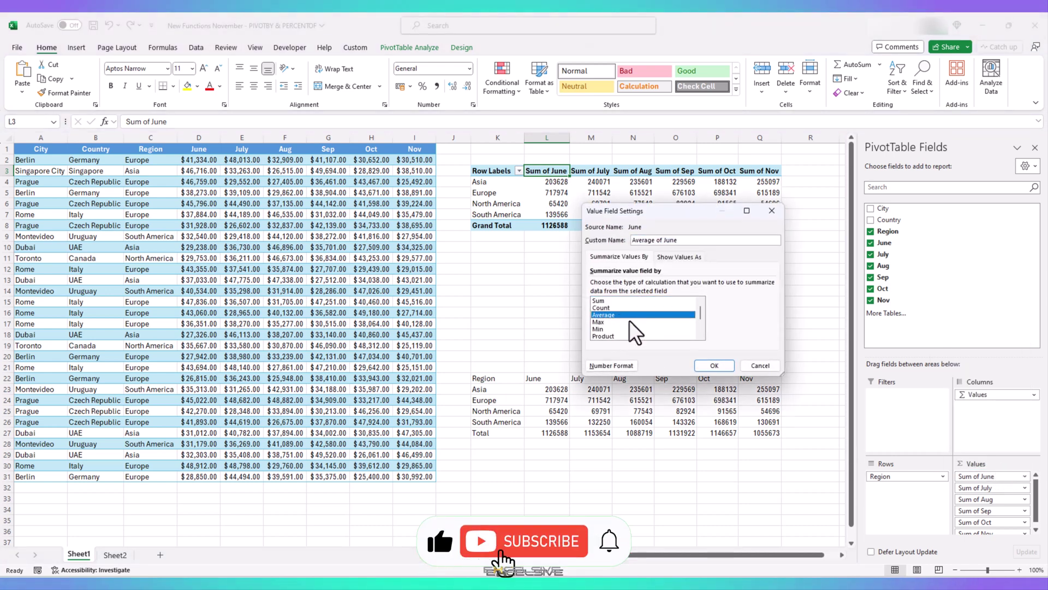
left_click(710, 365)
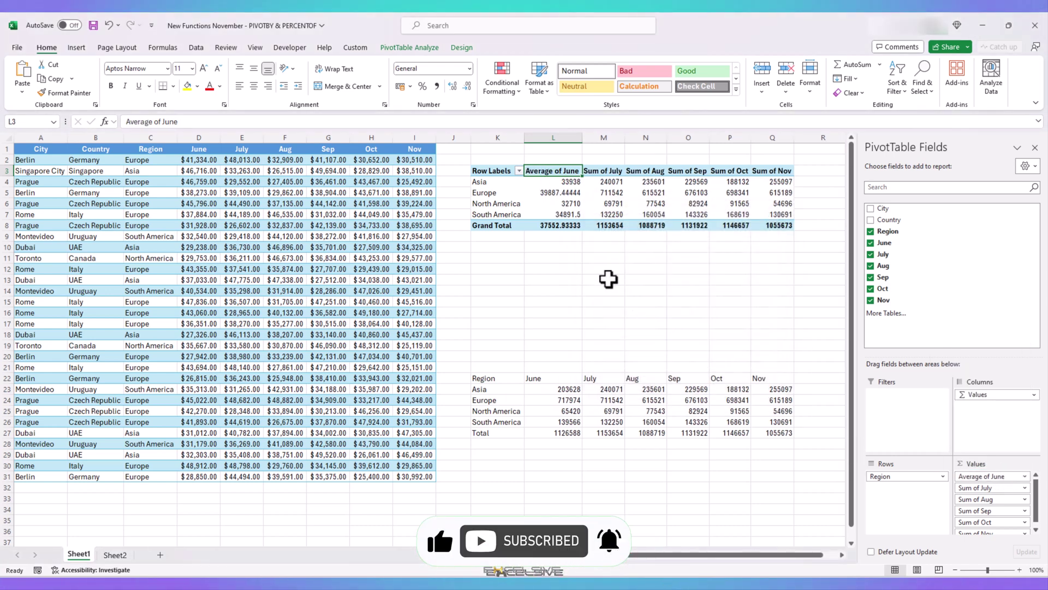
Step: Switch the PIVOTBY aggregation in K22 from SUM to AVERAGE
left_click(499, 380)
left_click(246, 121)
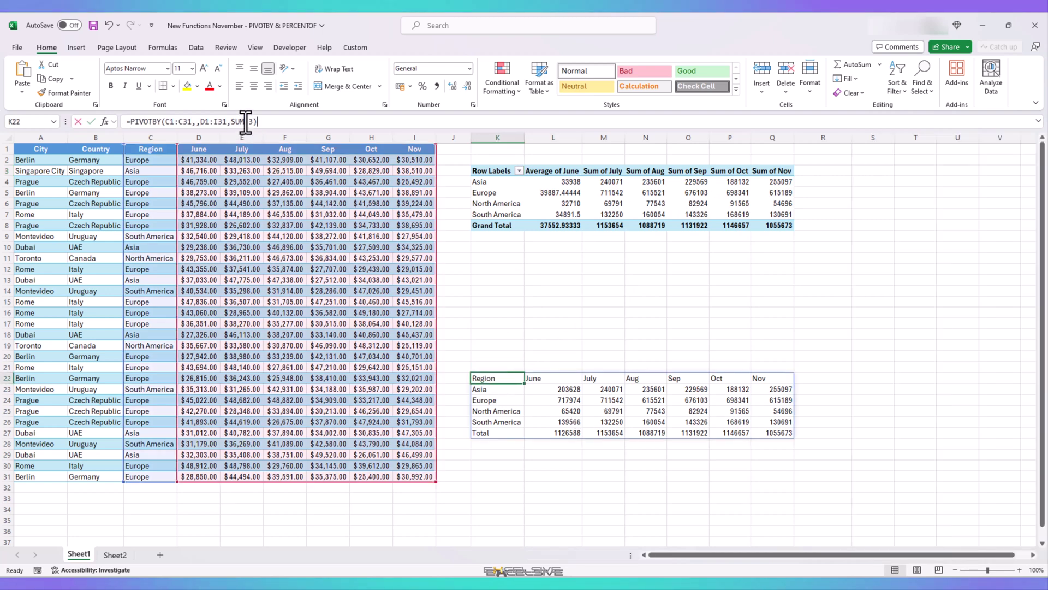
key("BackSpace")
key("BackSpace")
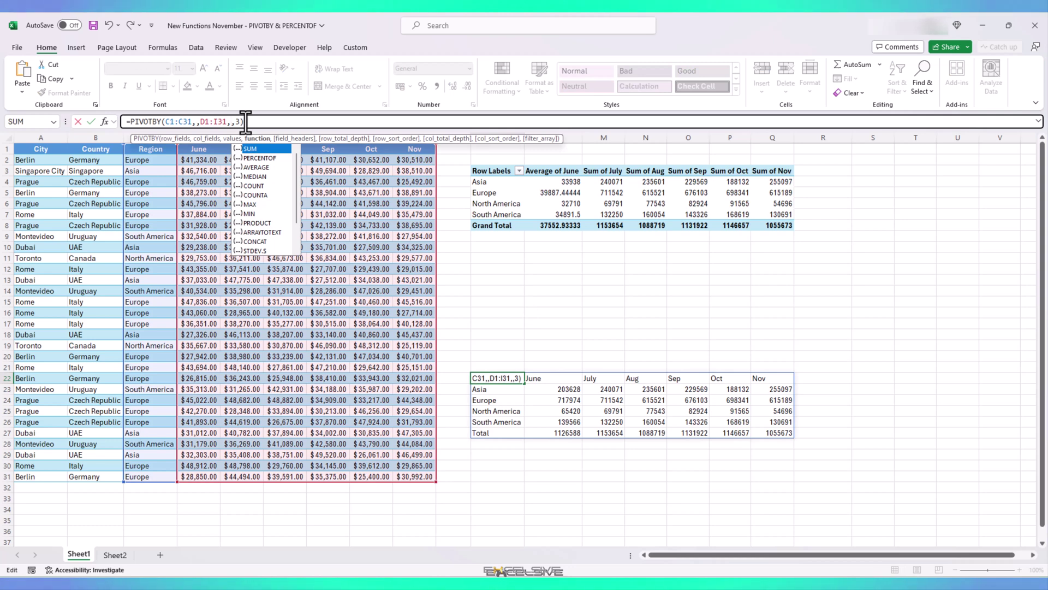
key("Down")
key("Down")
key("Tab")
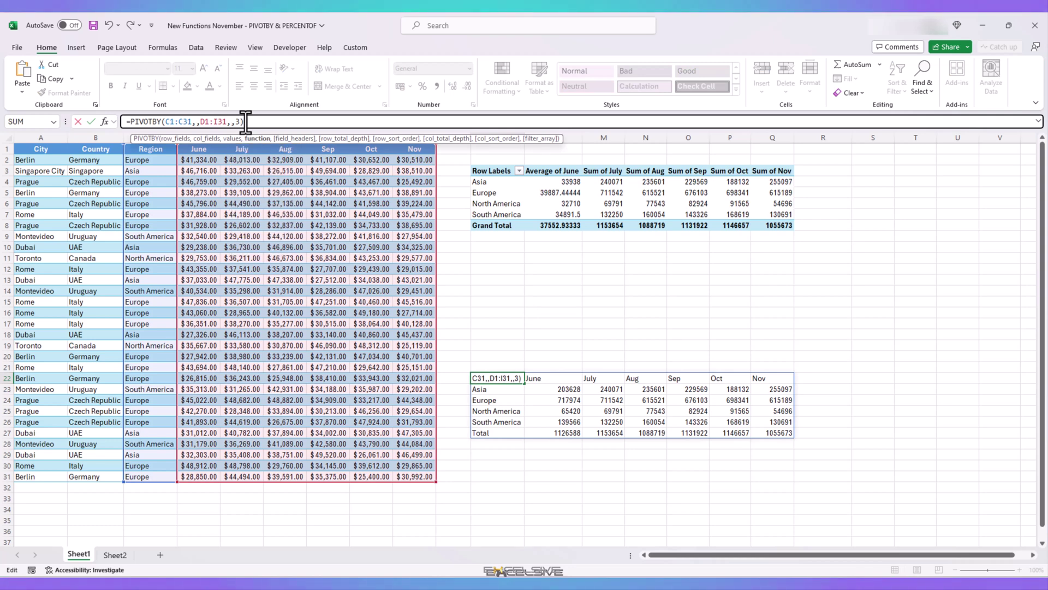
key("Return")
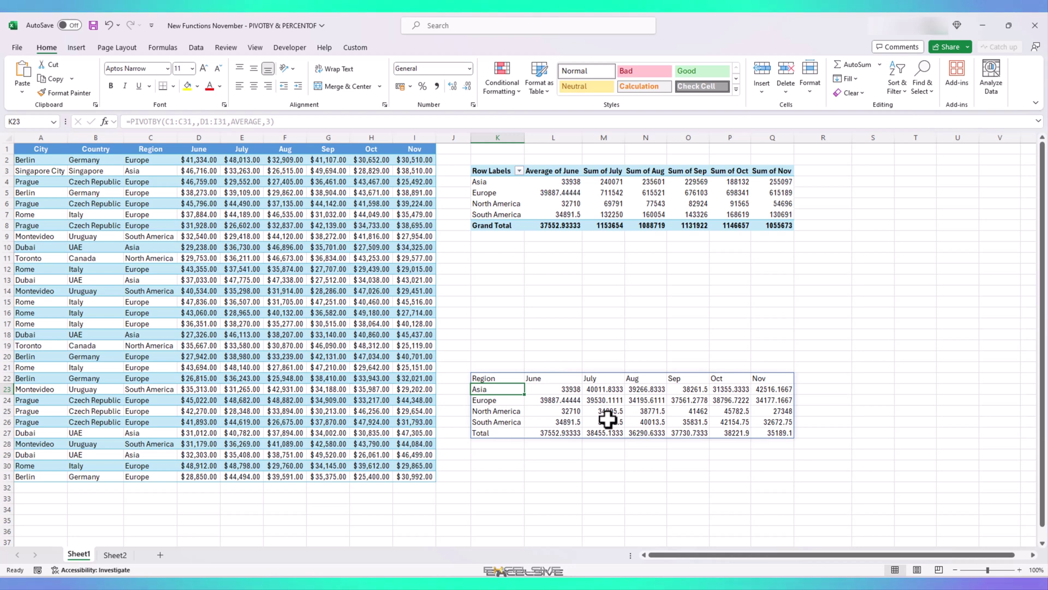
Step: Undo the AVERAGE formula and the pivot's June average, restoring sums
key("ctrl+z")
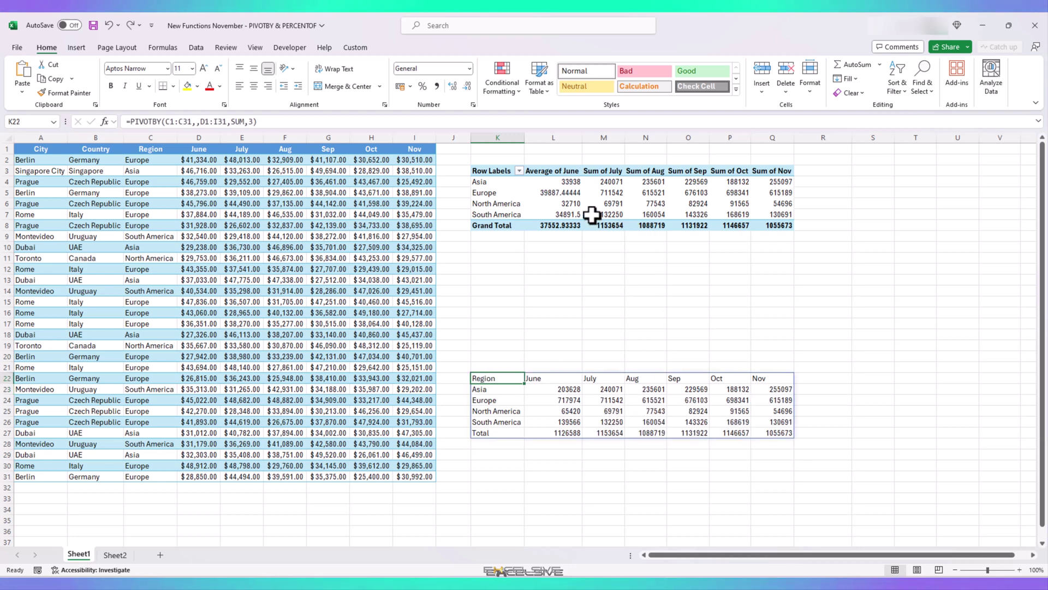
key("ctrl+z")
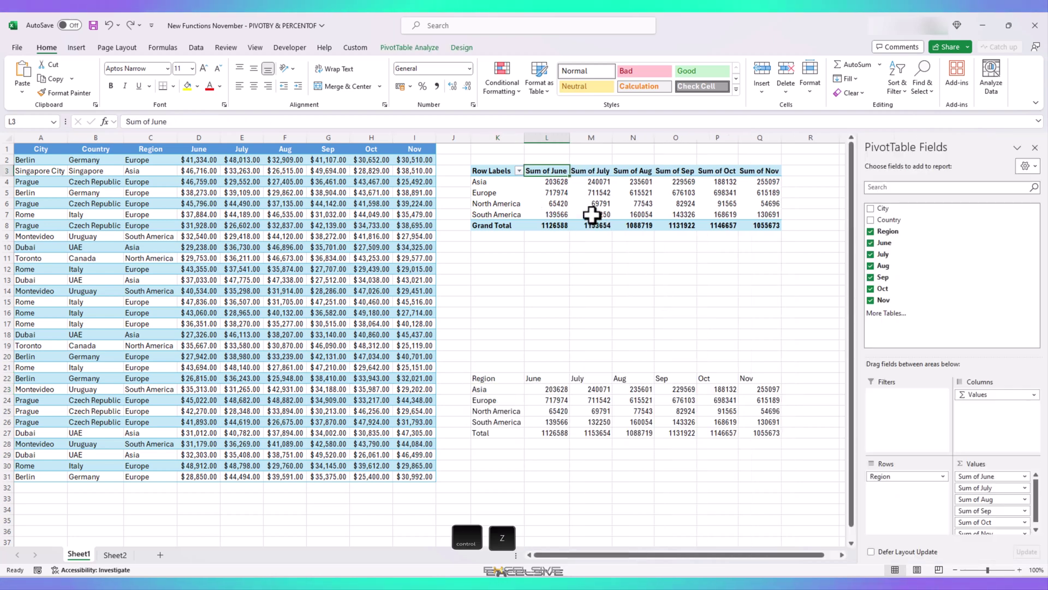
left_click(494, 379)
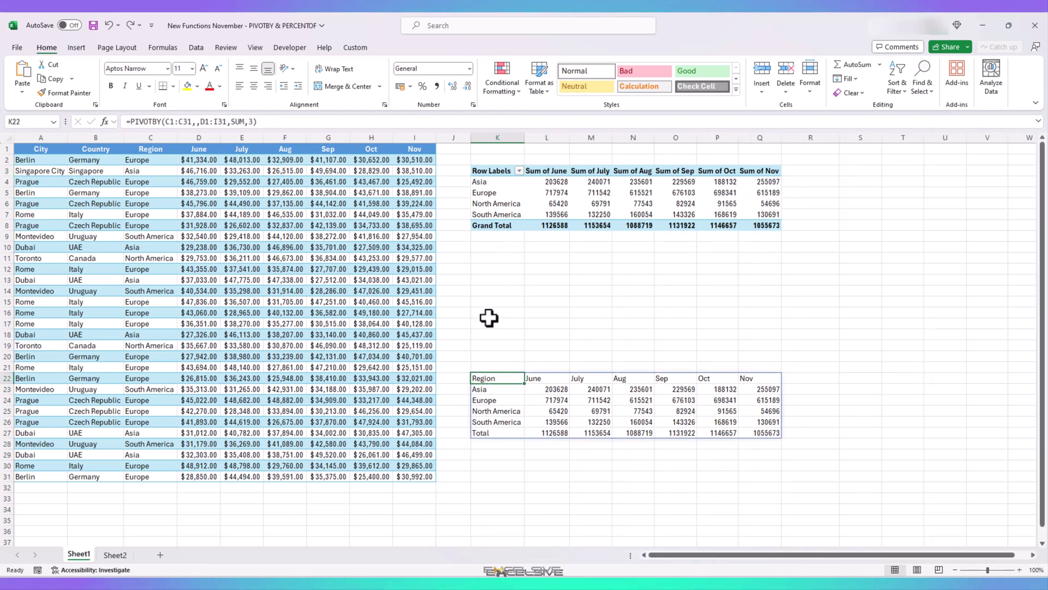
Step: Add Country as PivotTable column field and B1:B31 as PIVOTBY col_fields
left_click(493, 173)
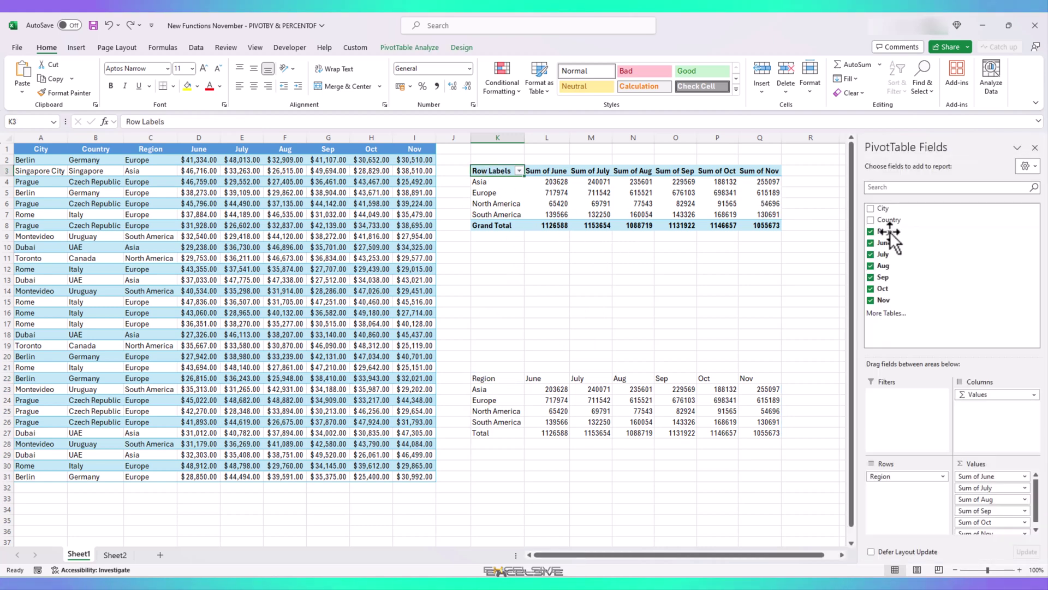
left_click_drag(898, 221, 980, 395)
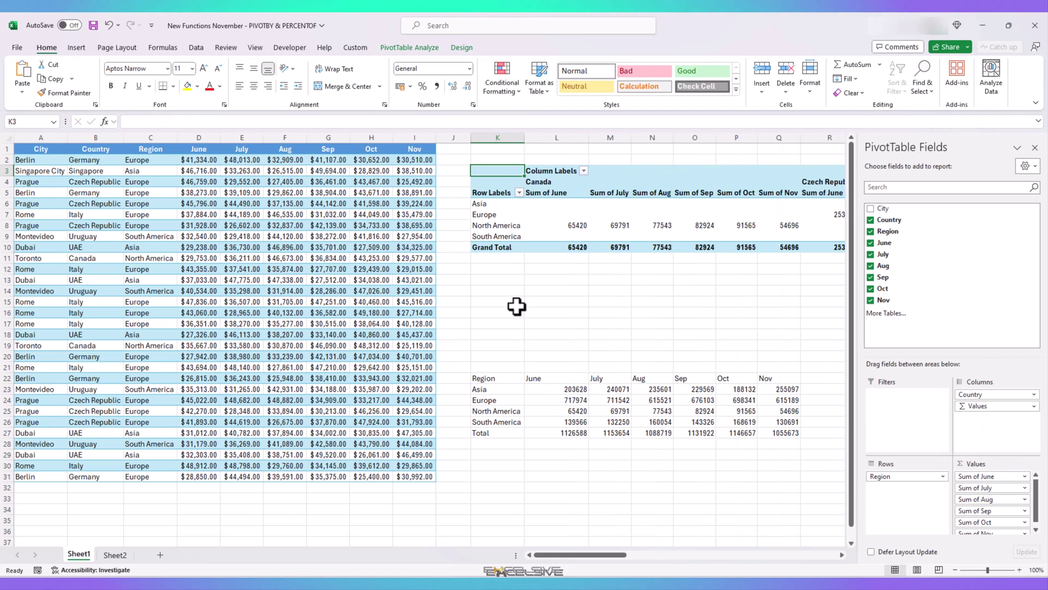
left_click(513, 379)
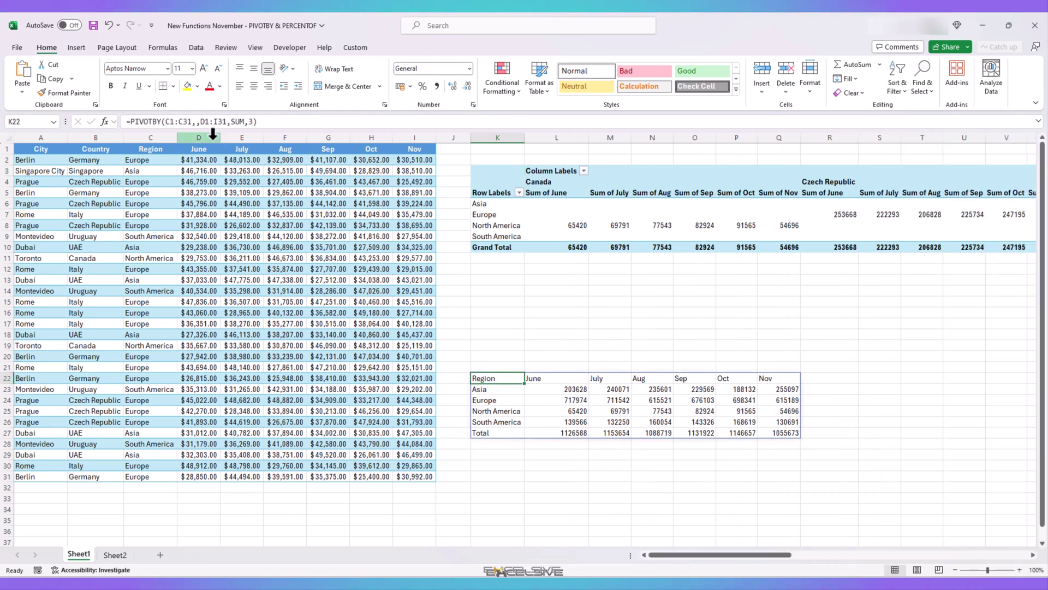
left_click(196, 121)
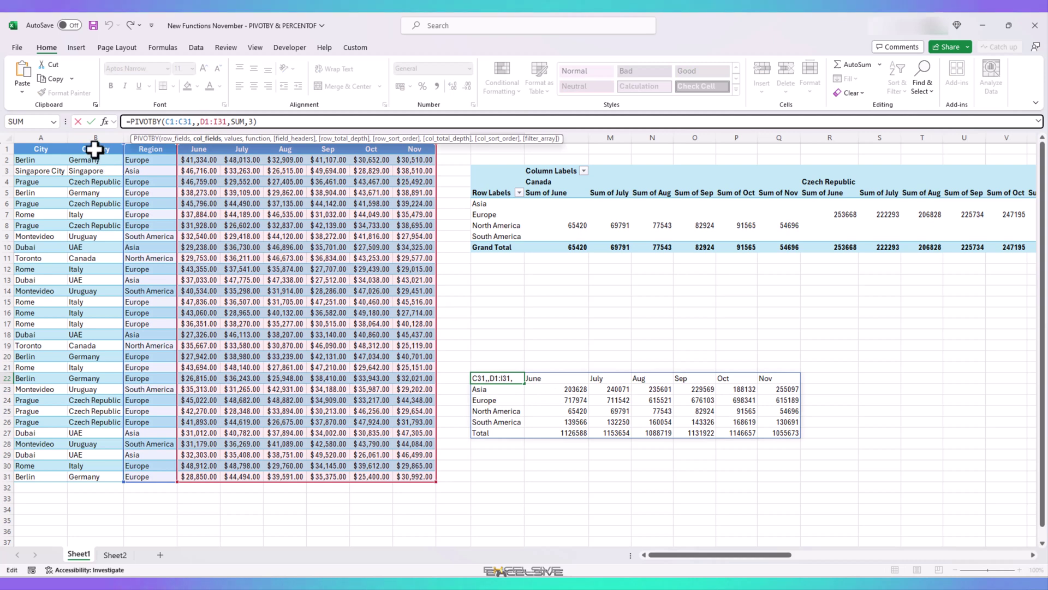
left_click_drag(95, 148, 88, 476)
key("Return")
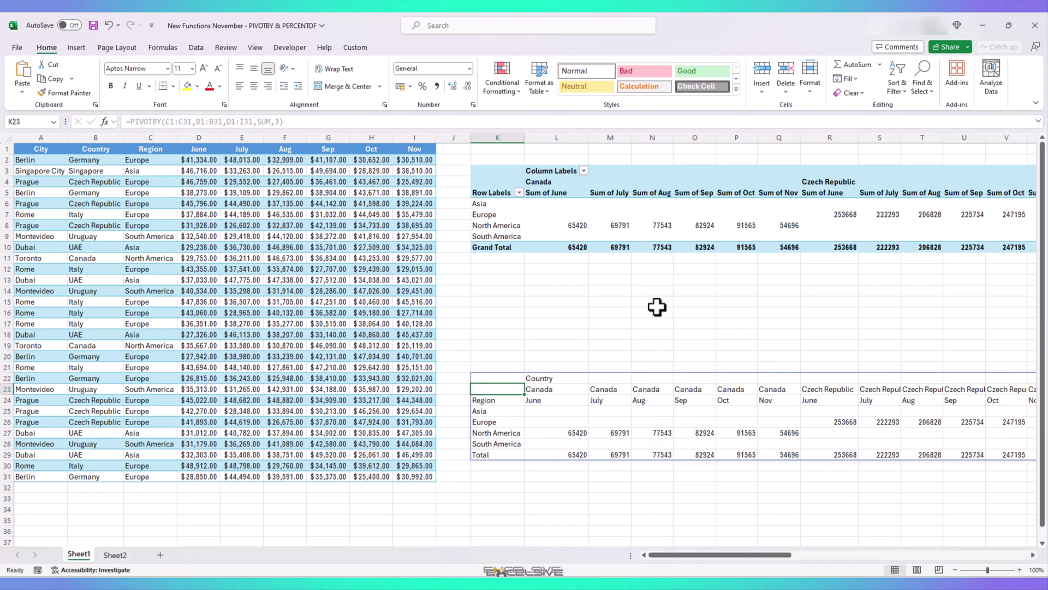
mouse_move(680, 555)
left_mouse_down()
mouse_move(835, 556)
mouse_move(660, 556)
left_mouse_up()
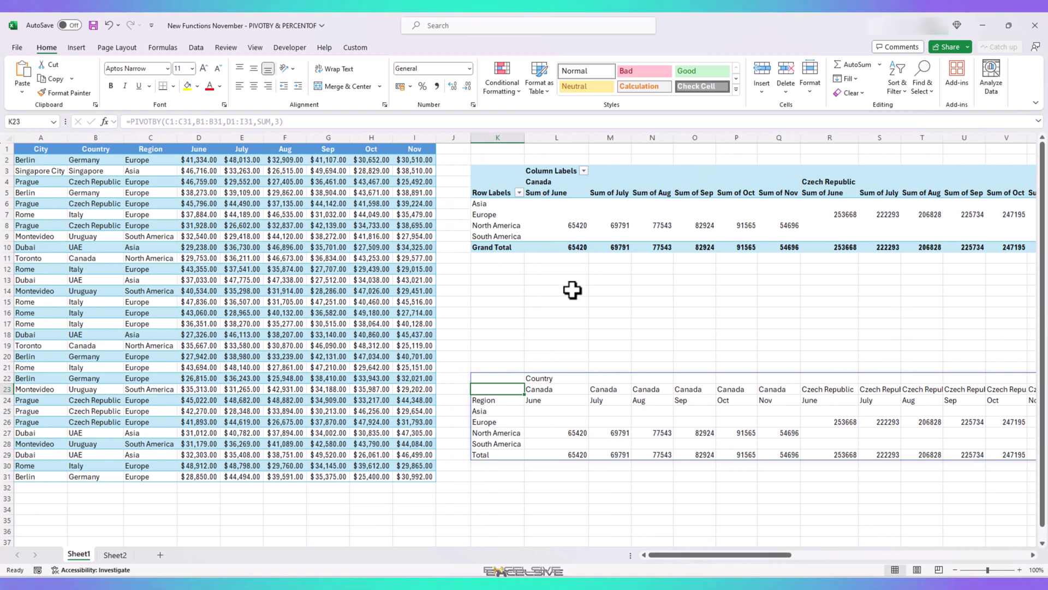
Step: Move Country from the PivotTable's Columns into Rows under Region
left_click(495, 206)
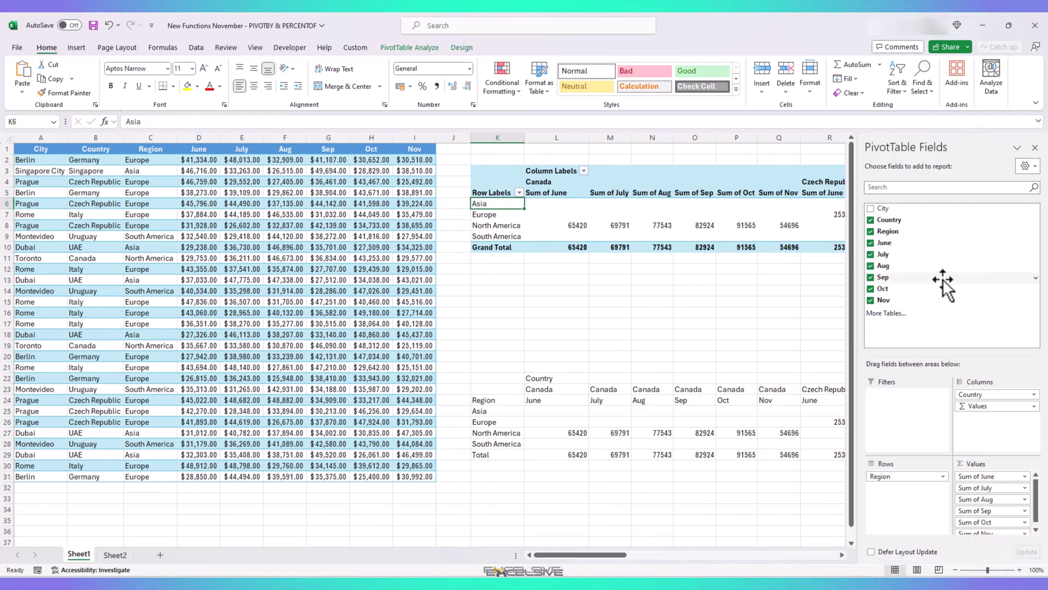
left_click_drag(994, 397, 903, 487)
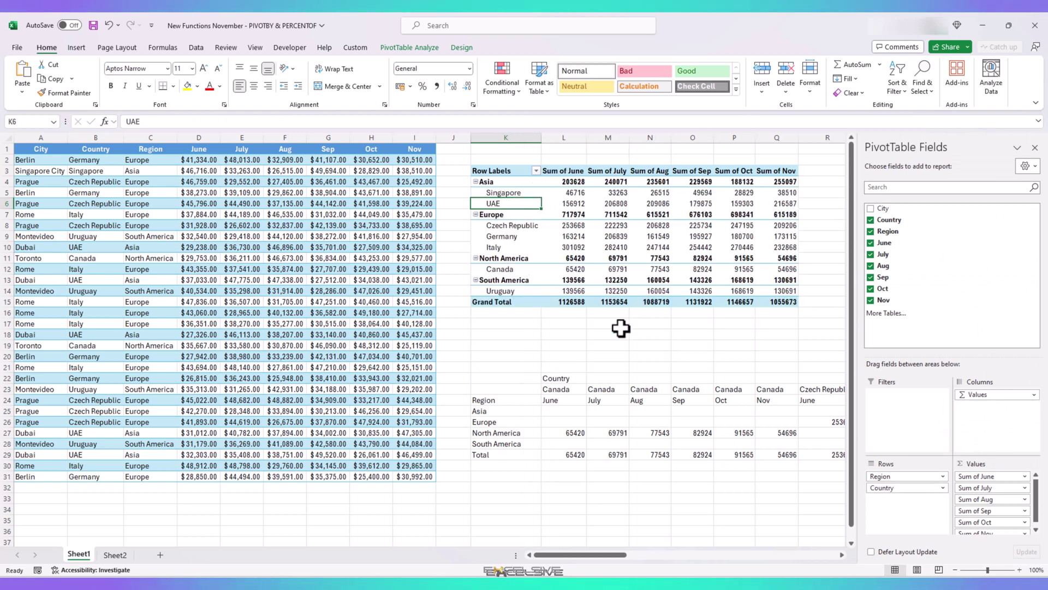
left_click(505, 389)
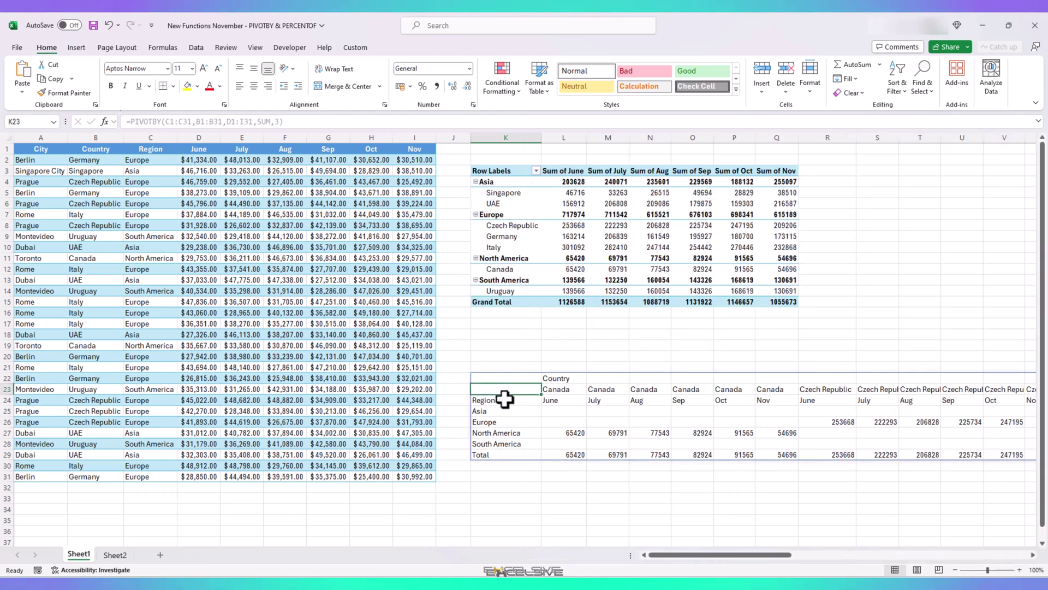
Step: Remove B1:B31 from the PIVOTBY formula and select its C1:C31 row reference
left_click(501, 378)
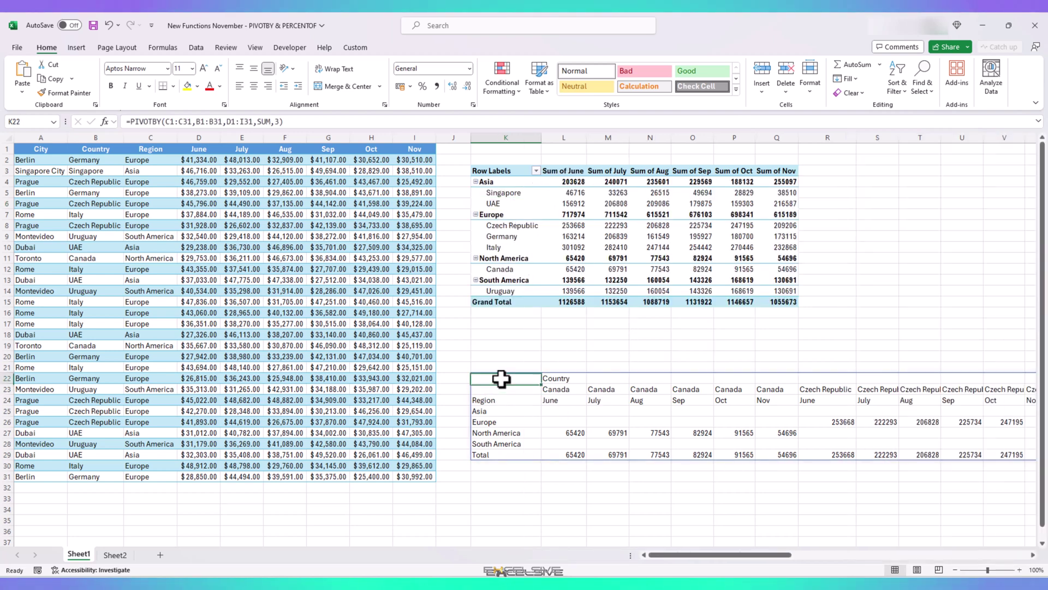
left_click(217, 121)
key("BackSpace")
key("BackSpace")
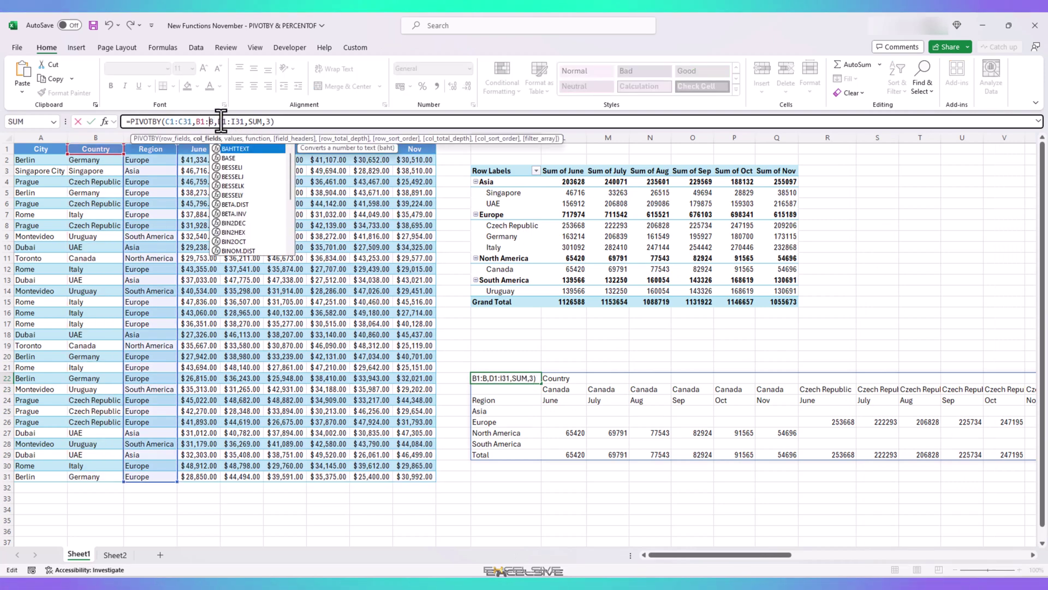
key("BackSpace")
key("BackSpace")
key("BackSpace")
key("BackSpace")
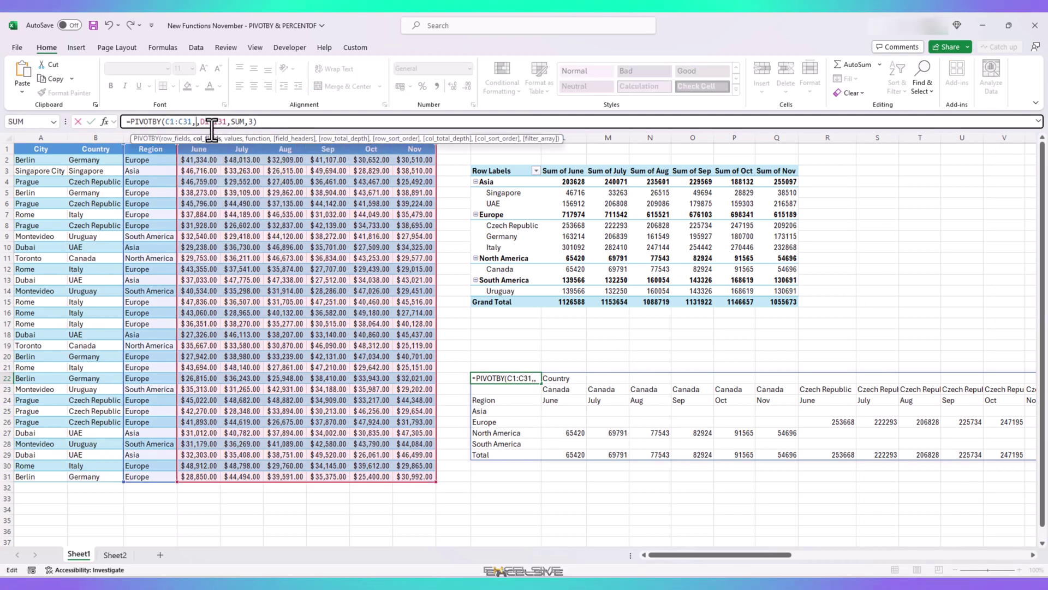
left_click_drag(192, 125, 166, 120)
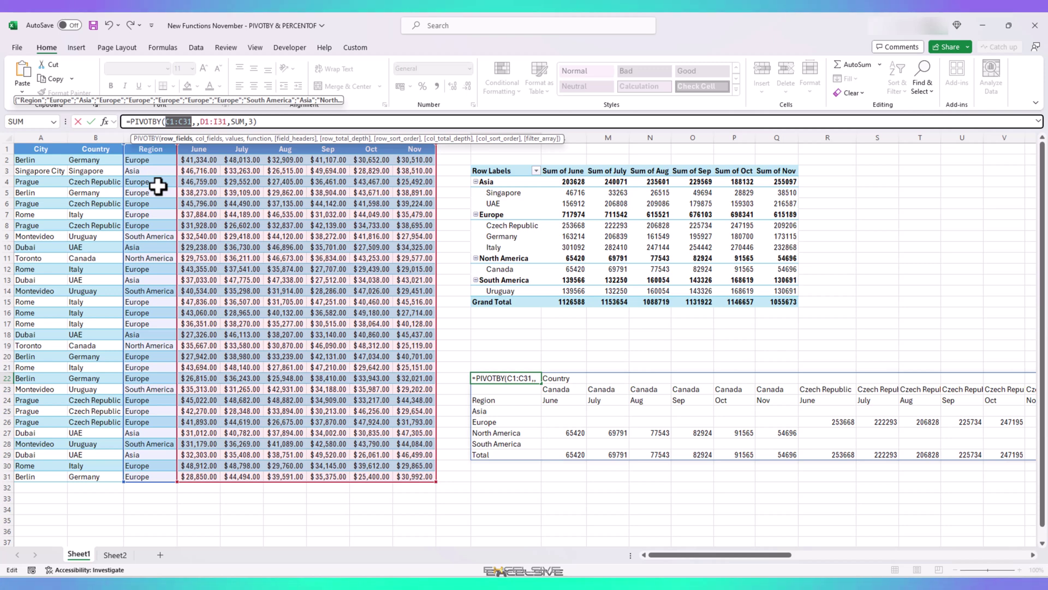
Step: Replace the row fields with HSTACK(C1:C31,B1:B31) to list regions with countries
type("HSTACK(")
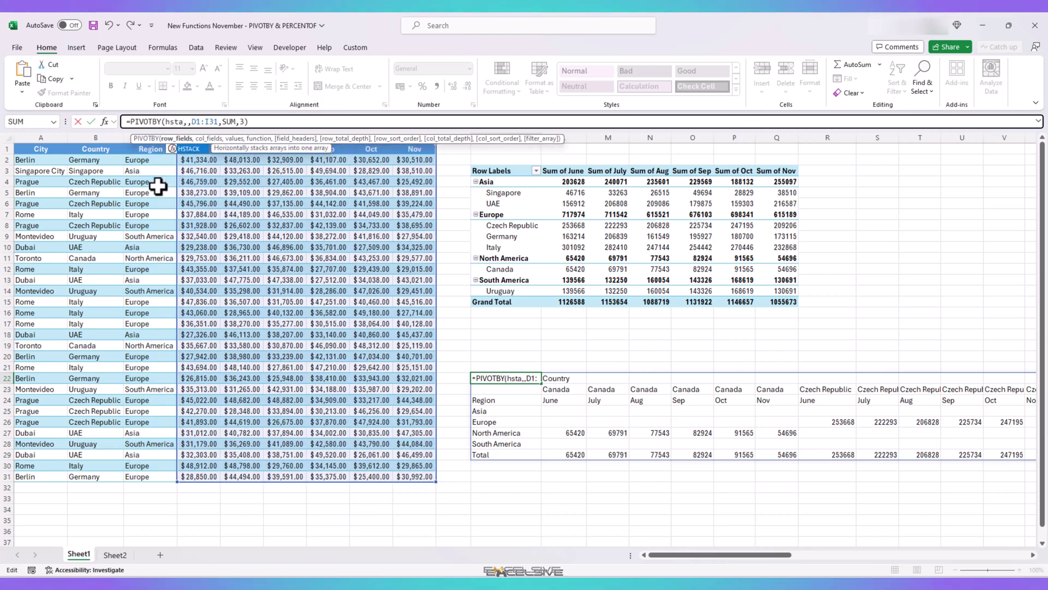
left_click_drag(157, 150, 155, 474)
type(",")
left_click_drag(105, 150, 96, 475)
type(")")
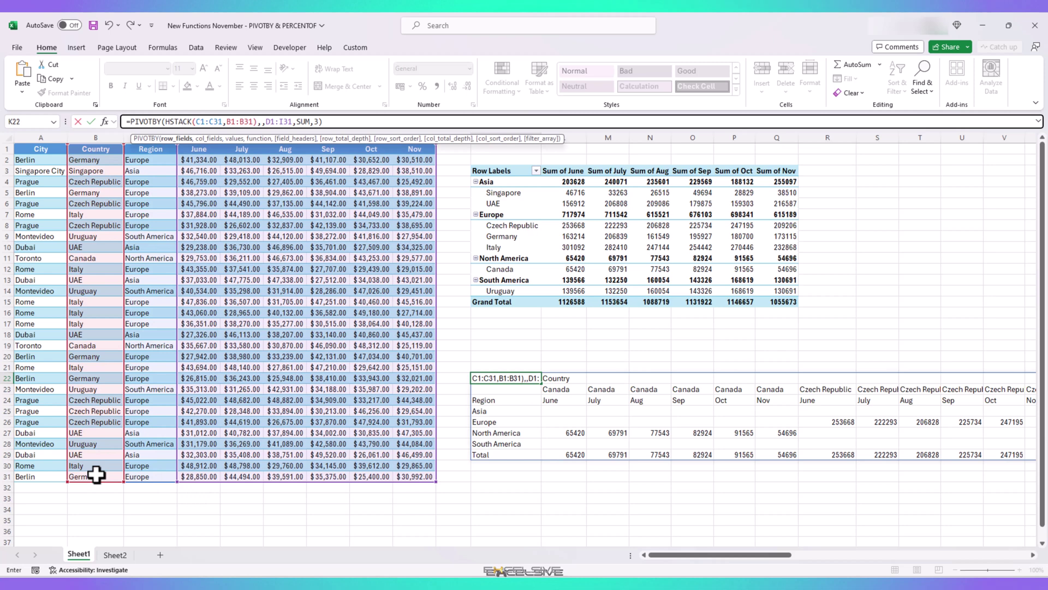
key("Return")
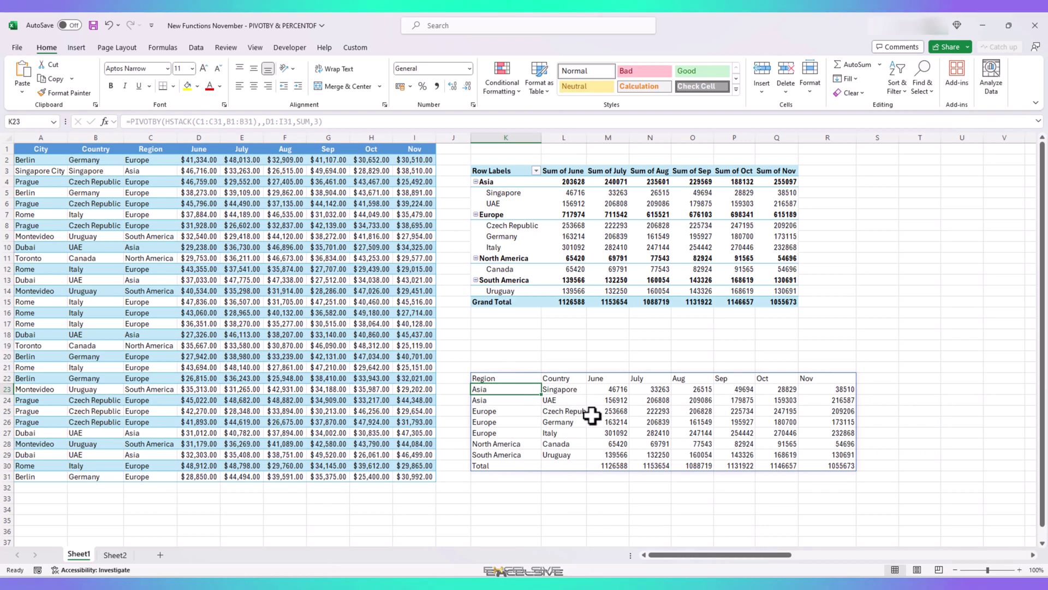
Step: Set PIVOTBY row_total_depth to 2 for region subtotals plus a Grand Total
key("Up")
left_click(315, 121)
type("3")
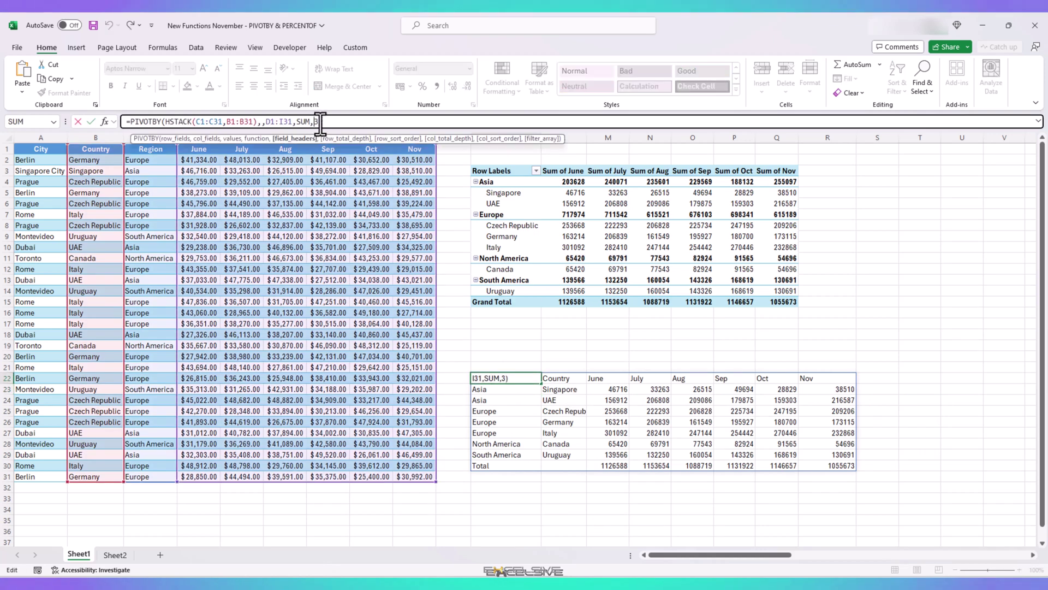
type(",")
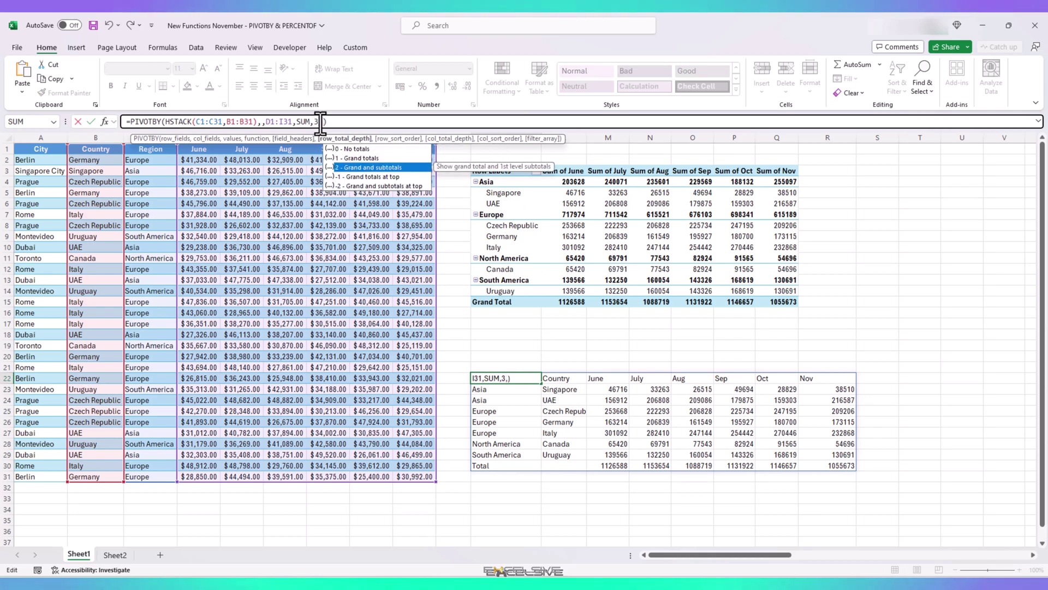
type("2")
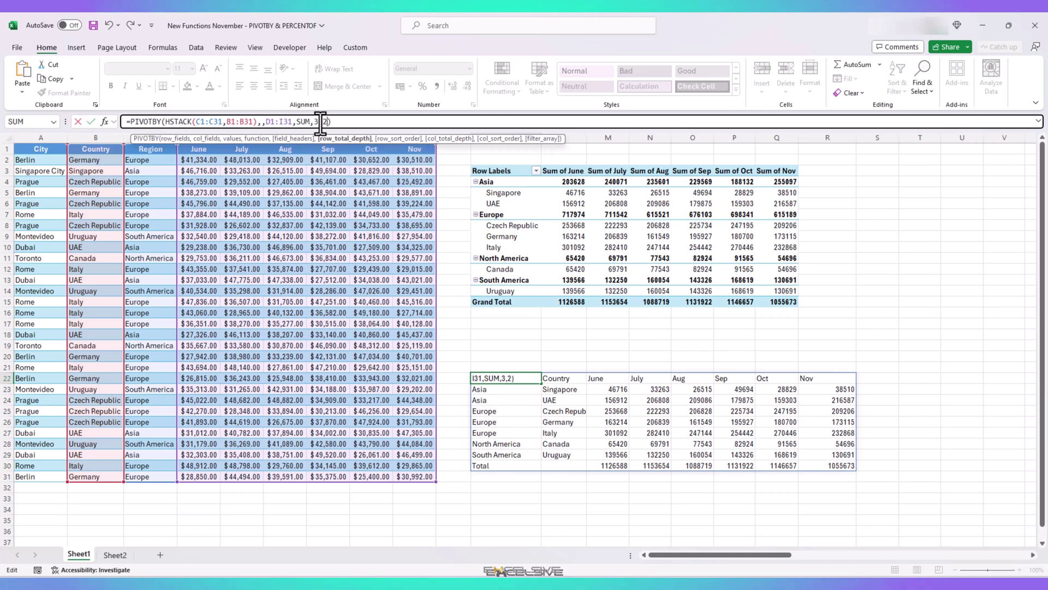
key("Return")
key("Down")
key("Down")
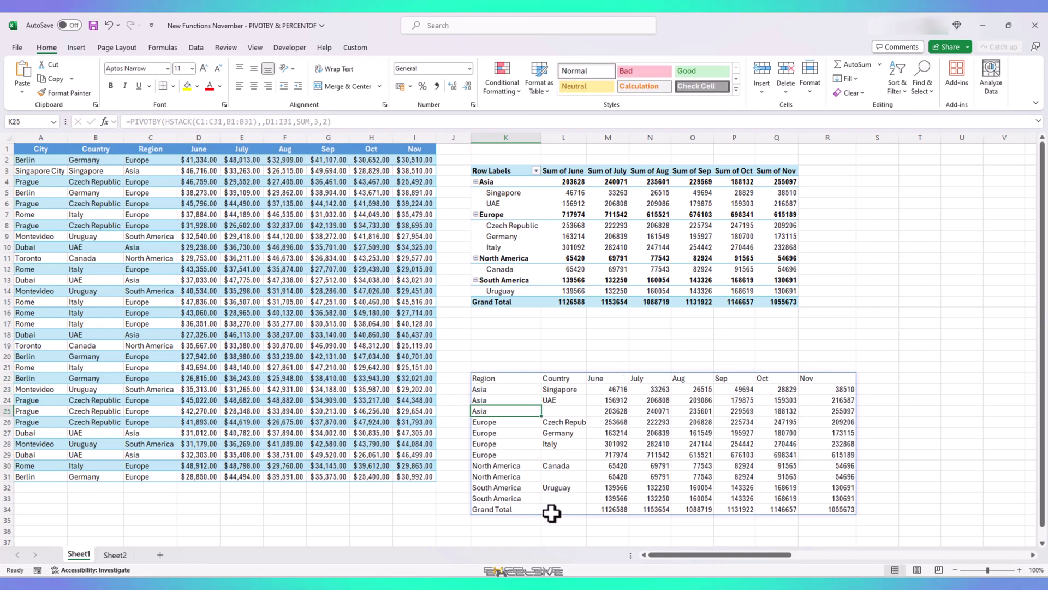
Step: Add row_sort_order -1 to the PIVOTBY formula in K22
left_click(506, 379)
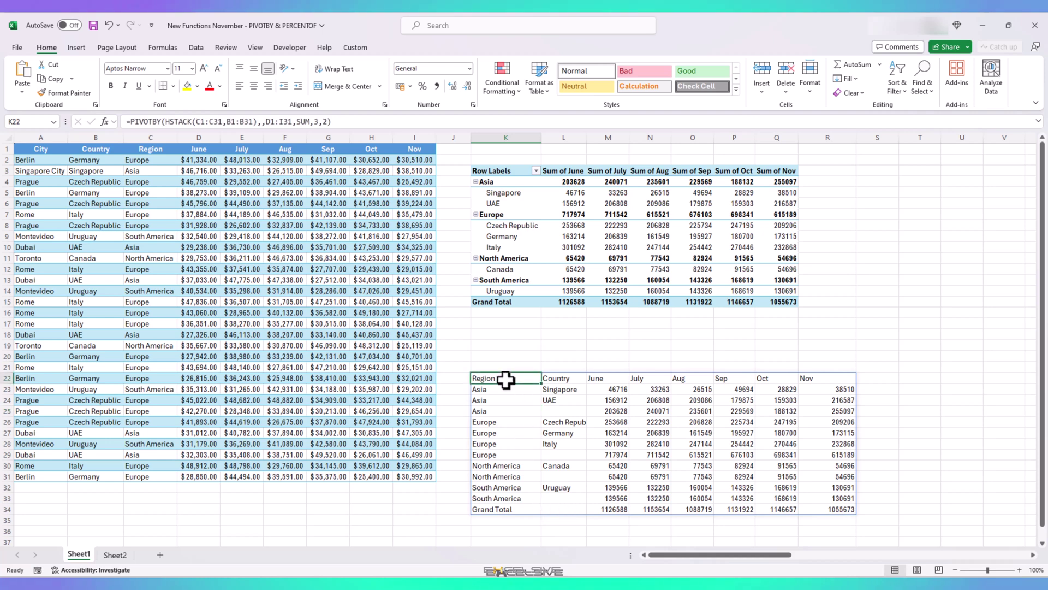
left_click(325, 121)
type("2")
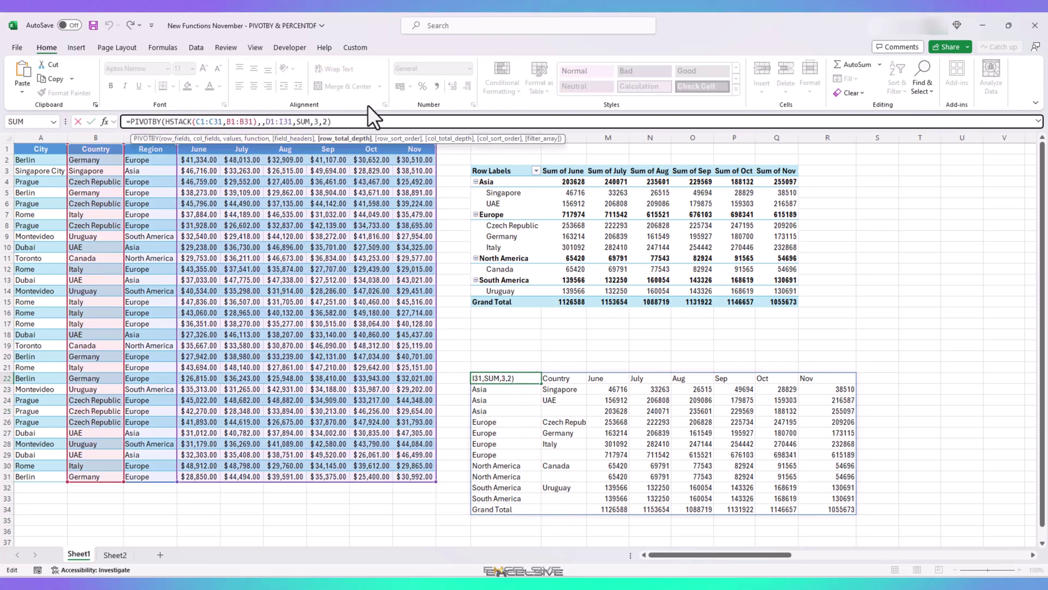
type(",-")
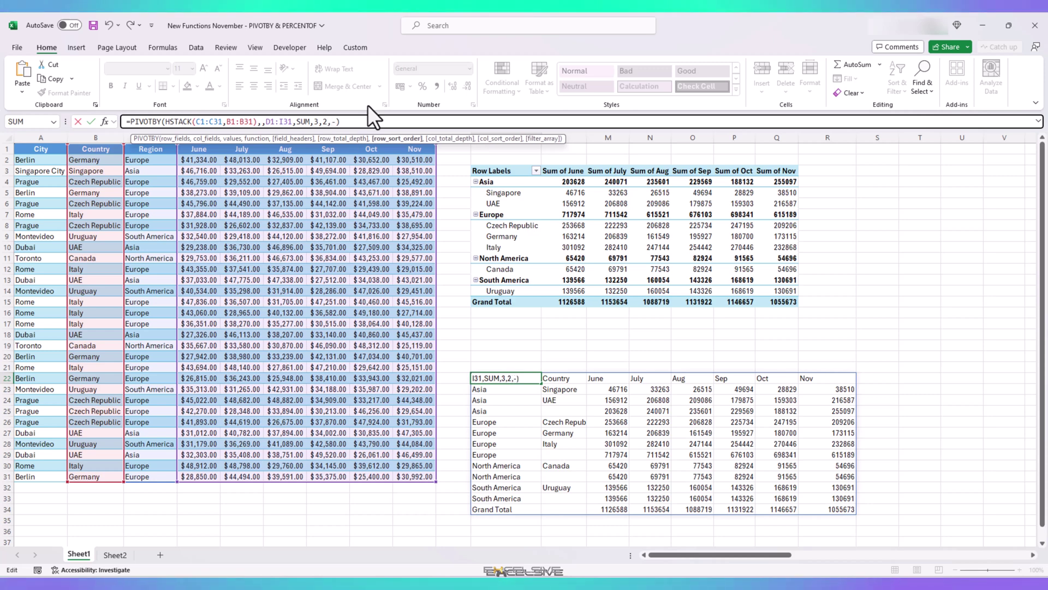
type("1")
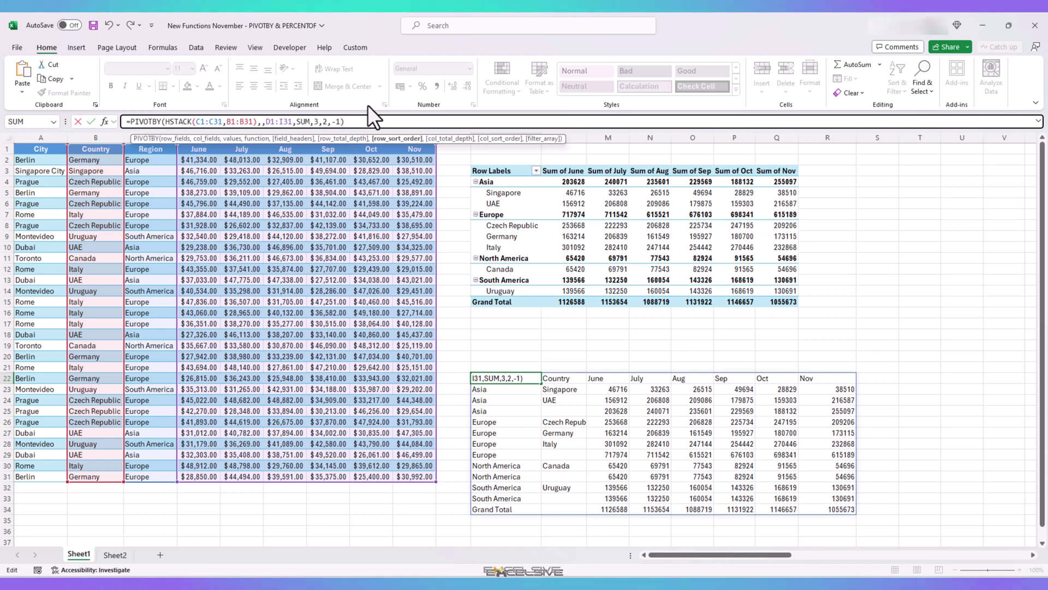
key("Return")
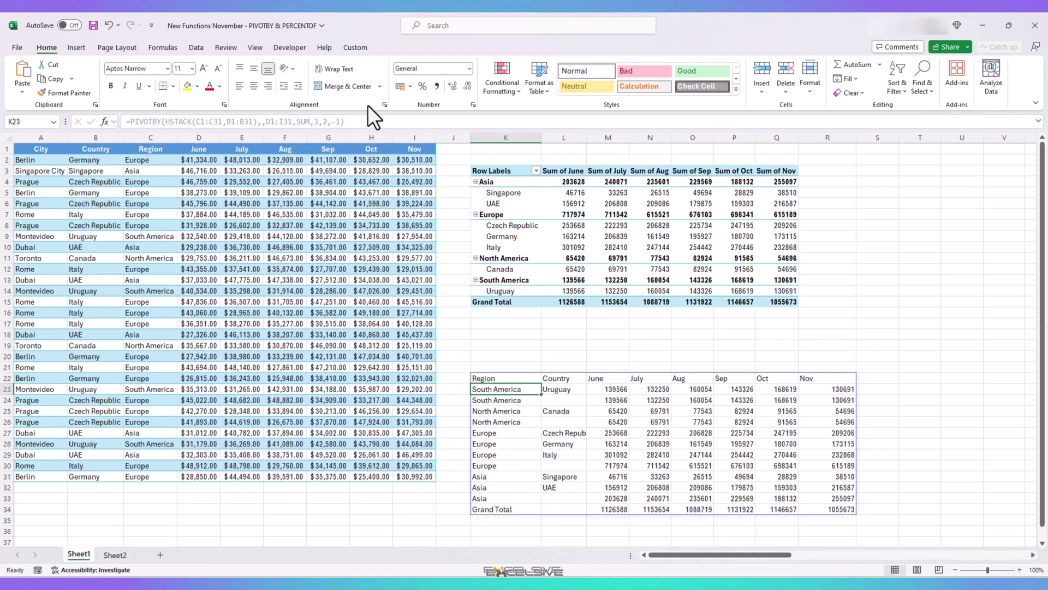
key("Down")
key("Down")
key("Down")
key("Down")
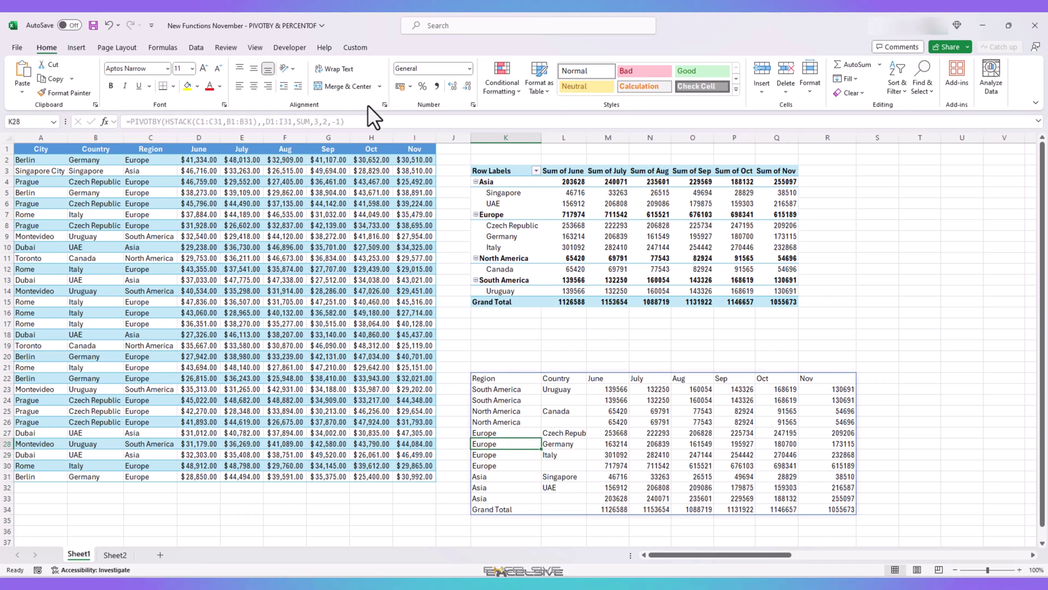
key("Up")
key("Up")
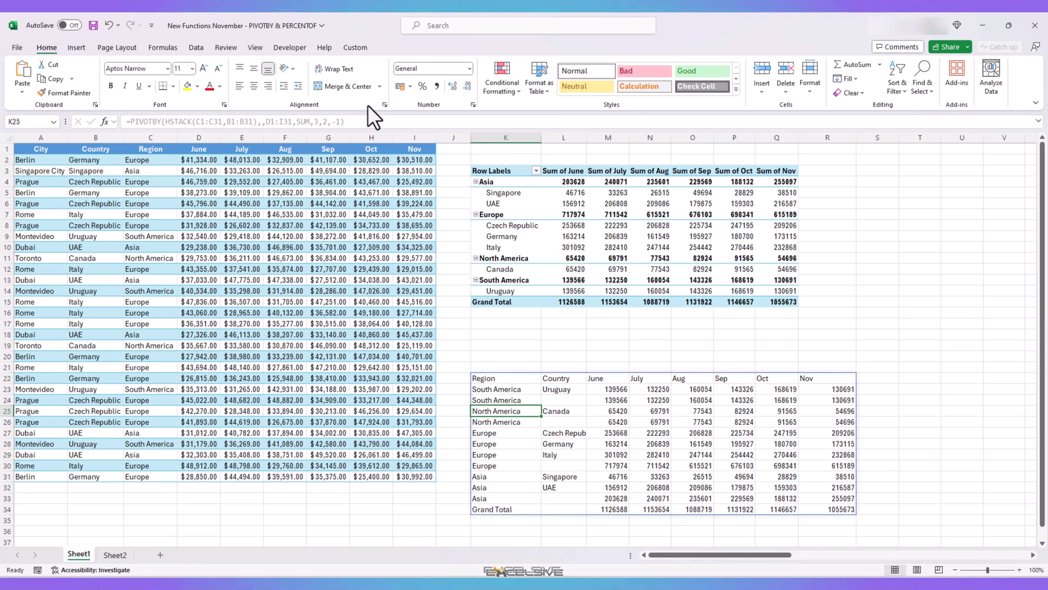
Step: Extend the K22 PIVOTBY formula with the filter C1:C31="europe" so only Europe's countries appear
left_click(505, 377)
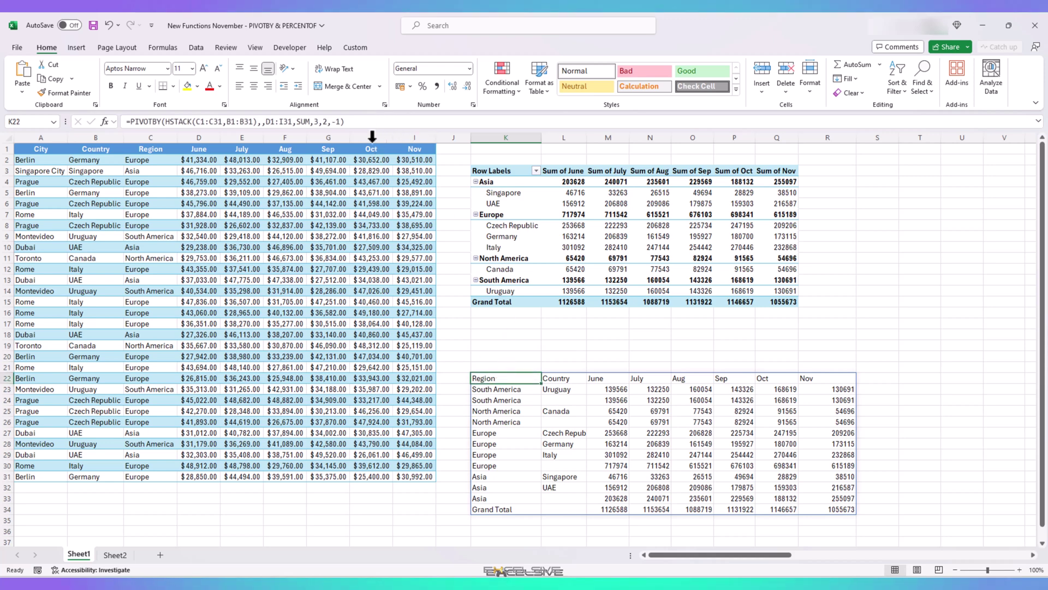
left_click(339, 121)
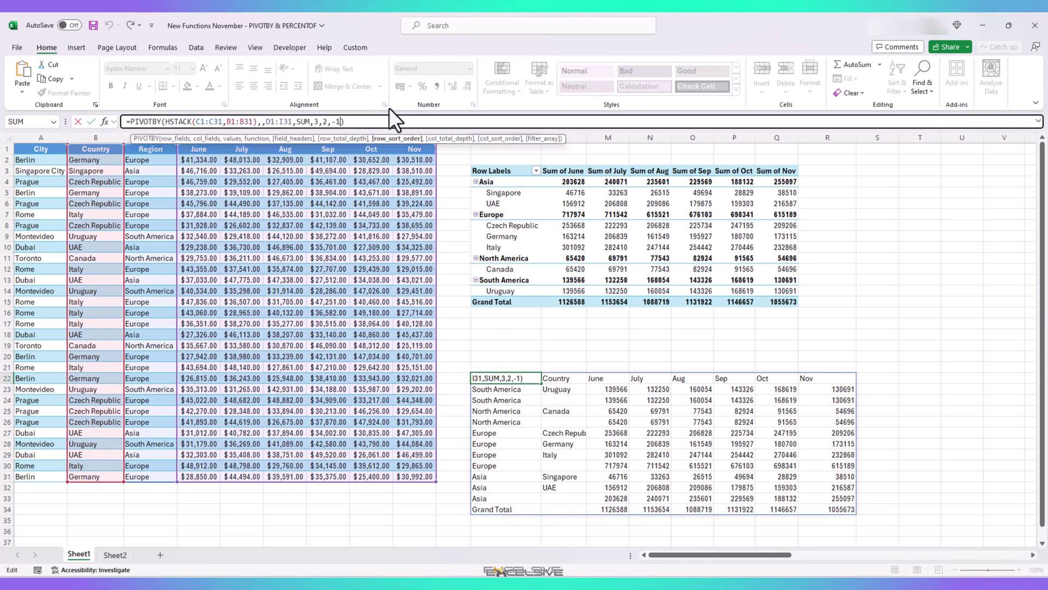
type(",3,2")
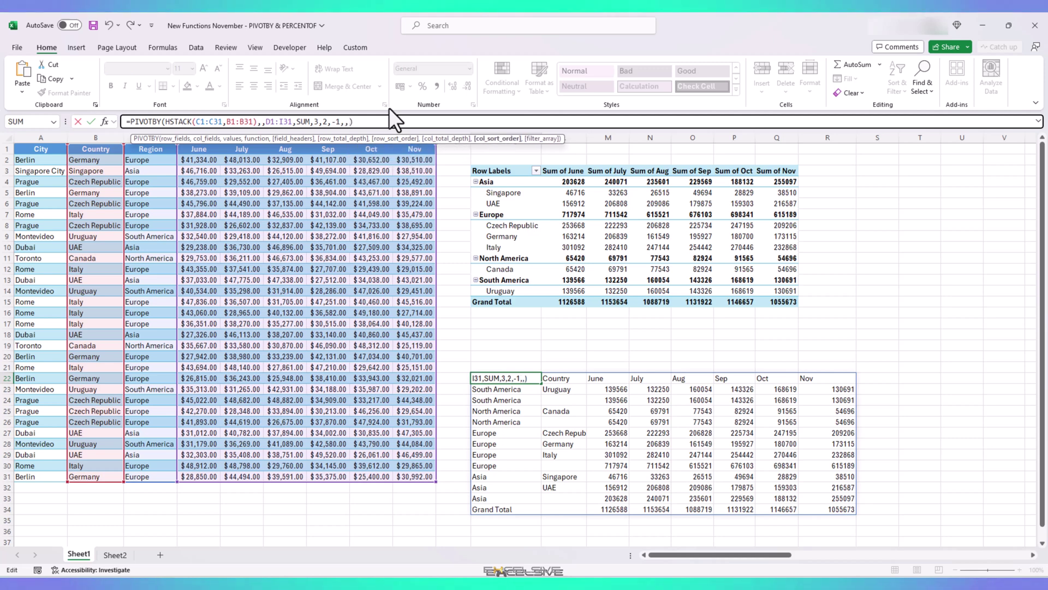
type(",")
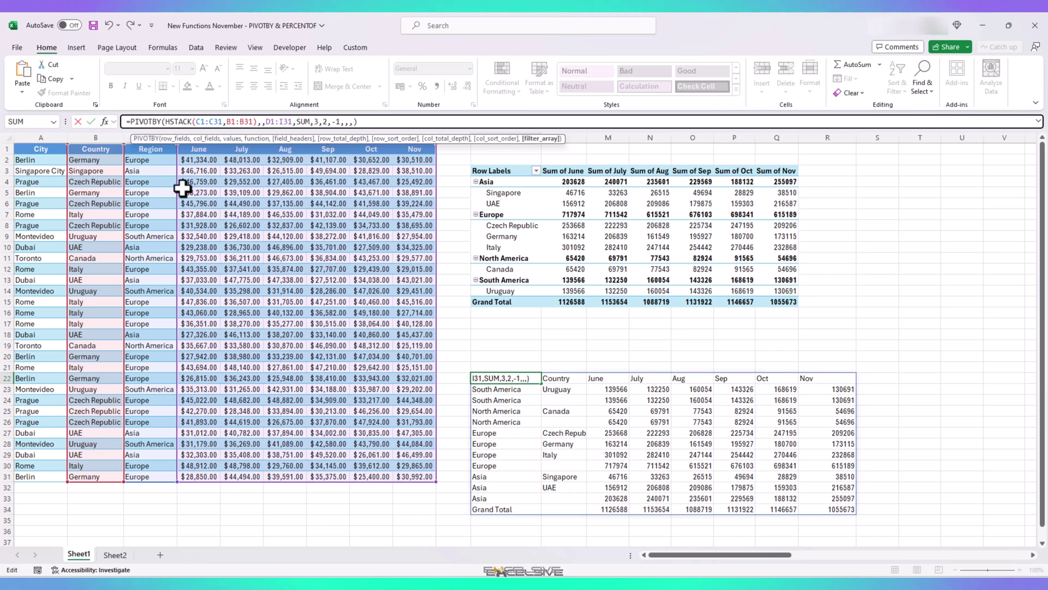
left_click_drag(159, 149, 145, 482)
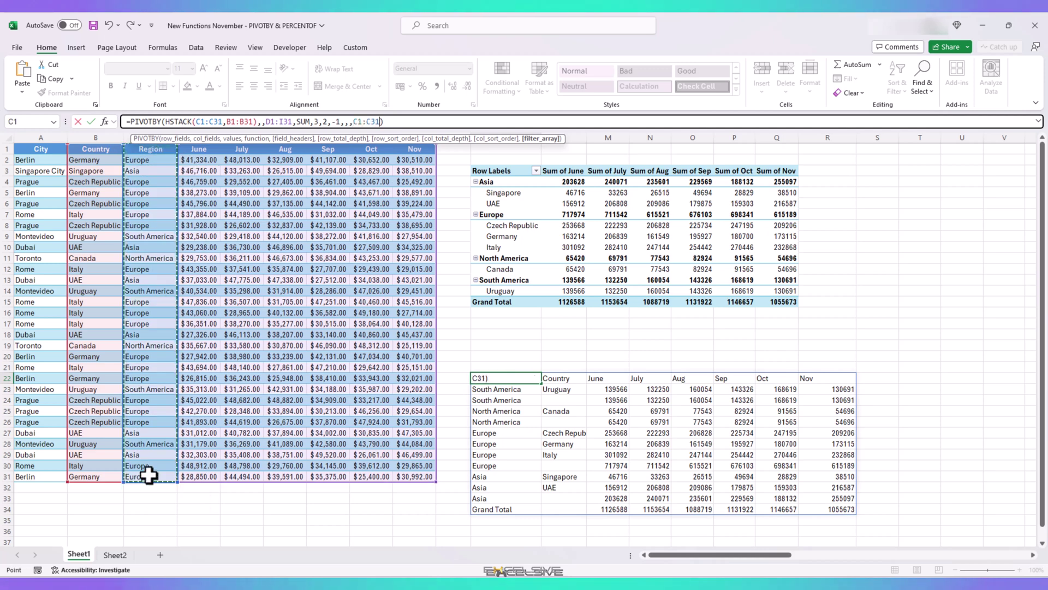
type("=\"europe\"")
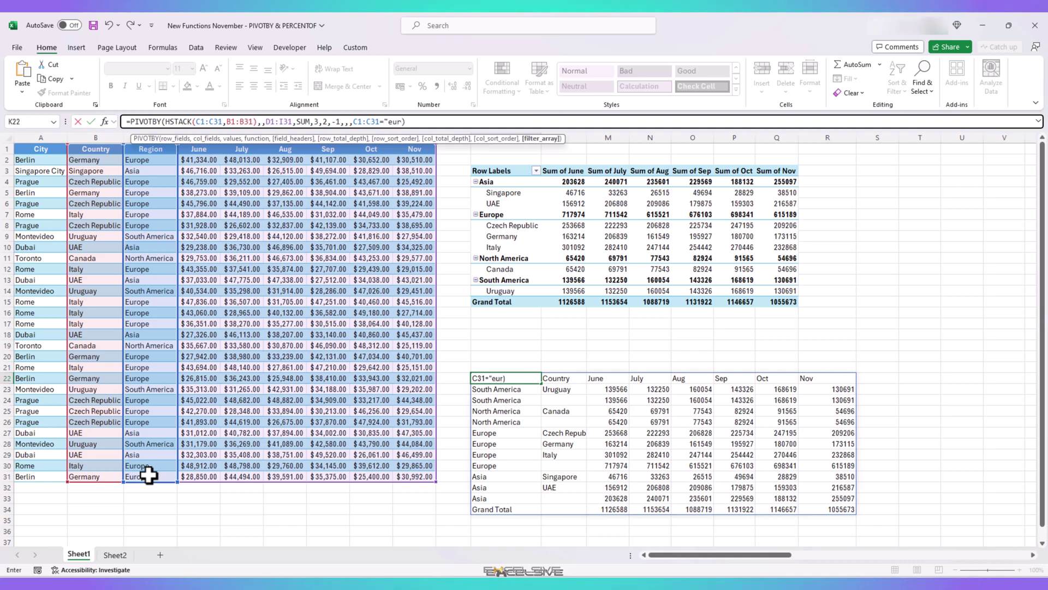
key("Return")
Step: Change the PIVOTBY filter condition to C1:C31<>"europe" to exclude Europe
key("Up")
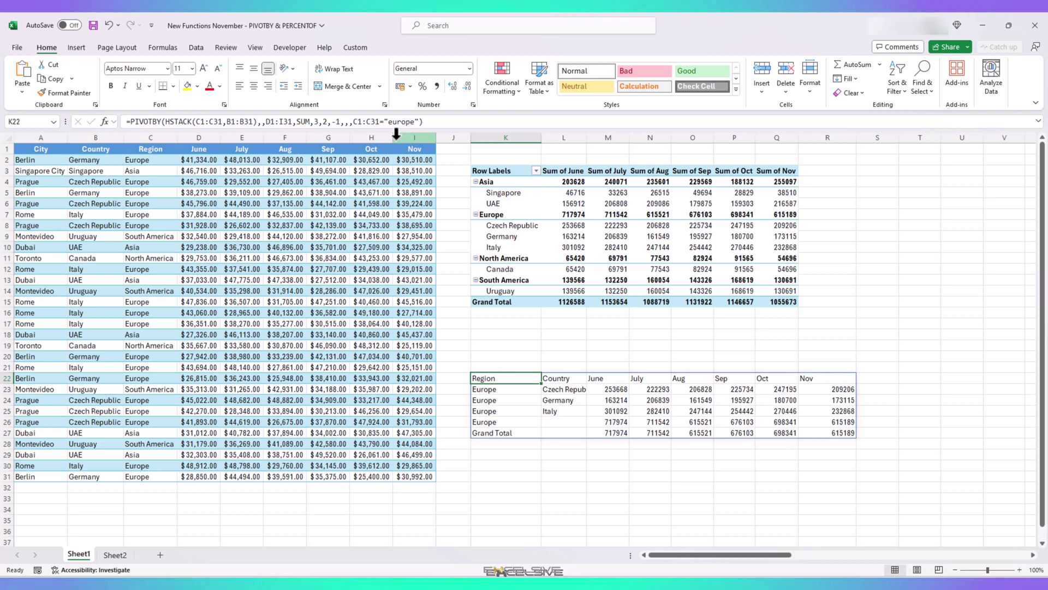
left_click(386, 125)
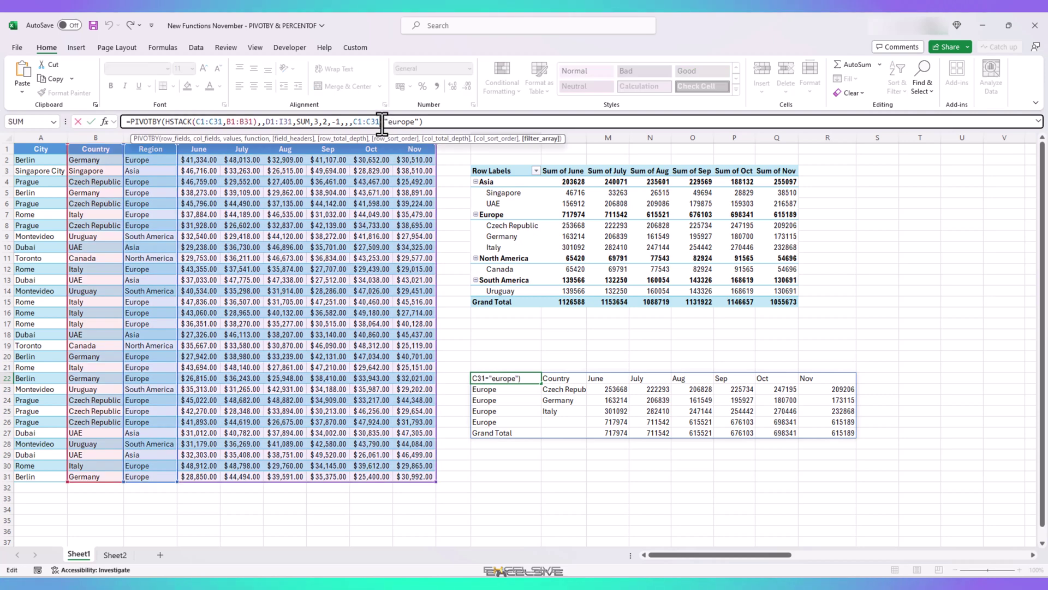
key("BackSpace")
type("<>")
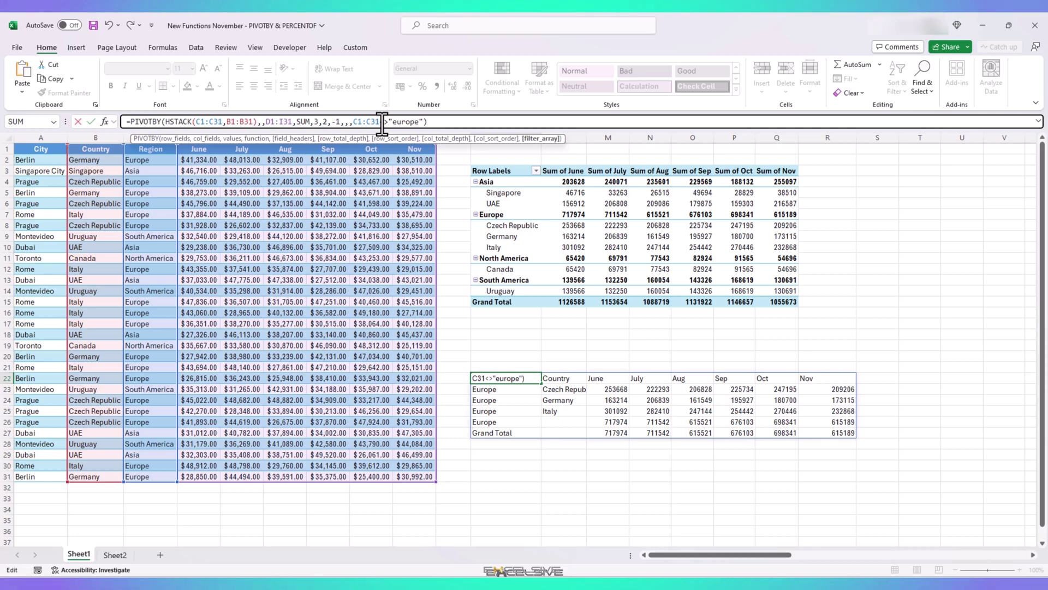
key("Return")
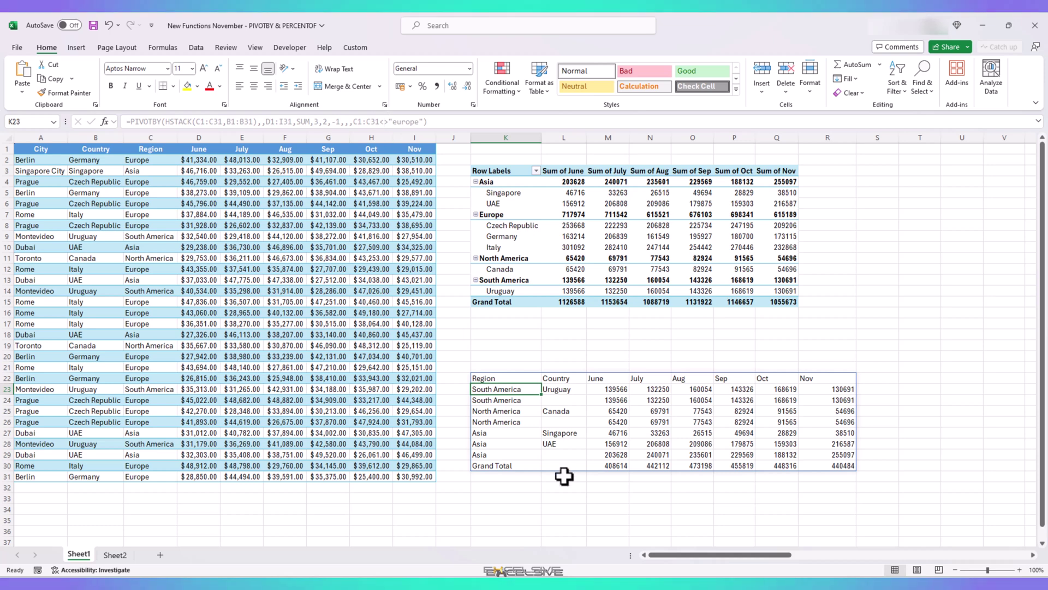
Step: Copy the PIVOTBY formula from K22 and paste it into K17, beneath the PivotTable
left_click(481, 377)
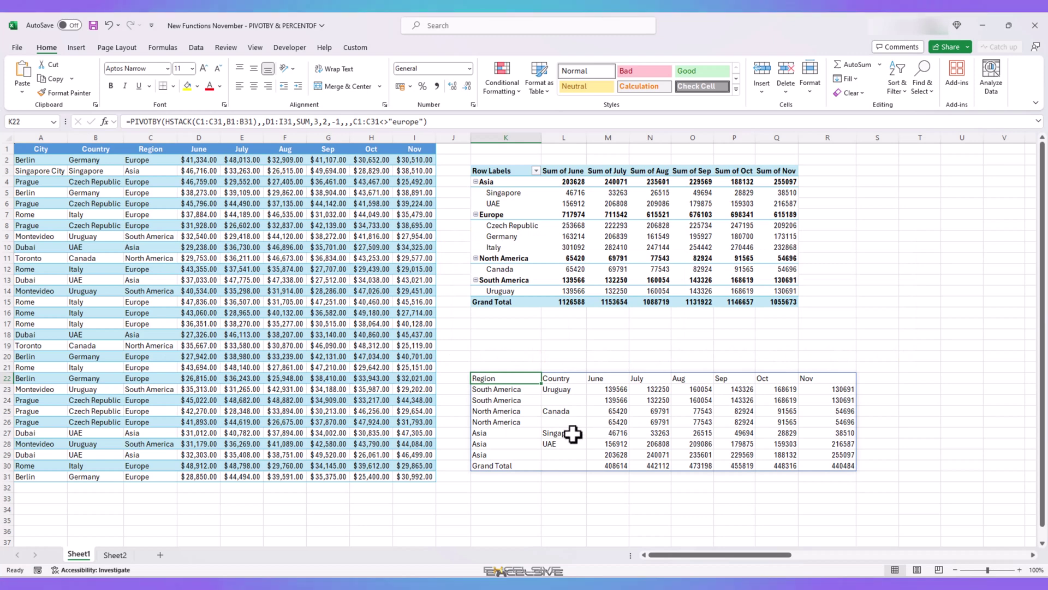
key("ctrl+c")
left_click(497, 324)
key("ctrl+v")
Step: In K28, enter =PIVOTBY(C1:C31,,A1:A31,ARRAYTOTEXT) to list each region's cities as text
left_click(494, 443)
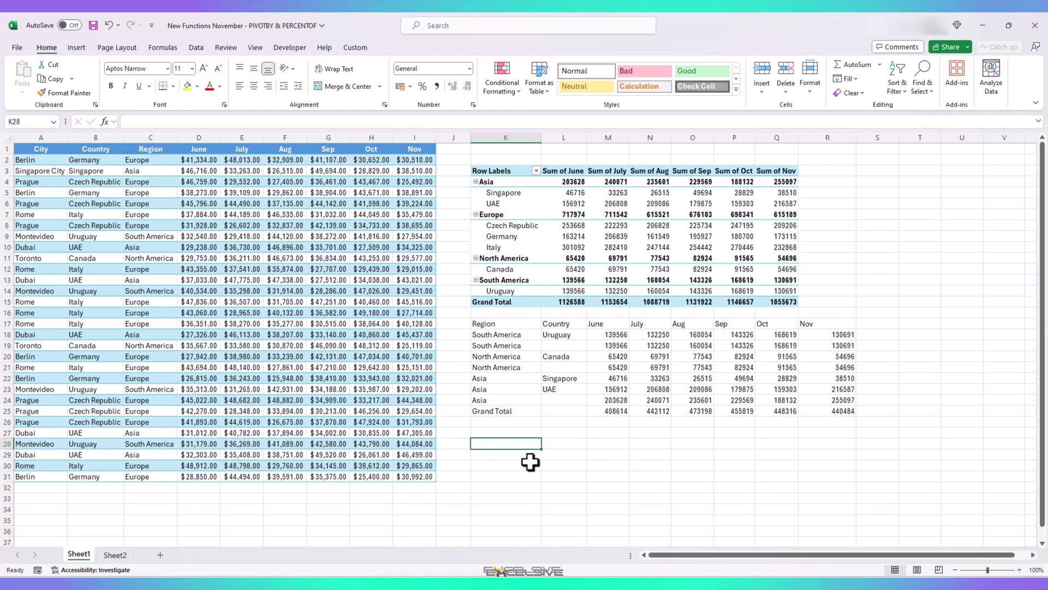
type("=PIVOTBY(")
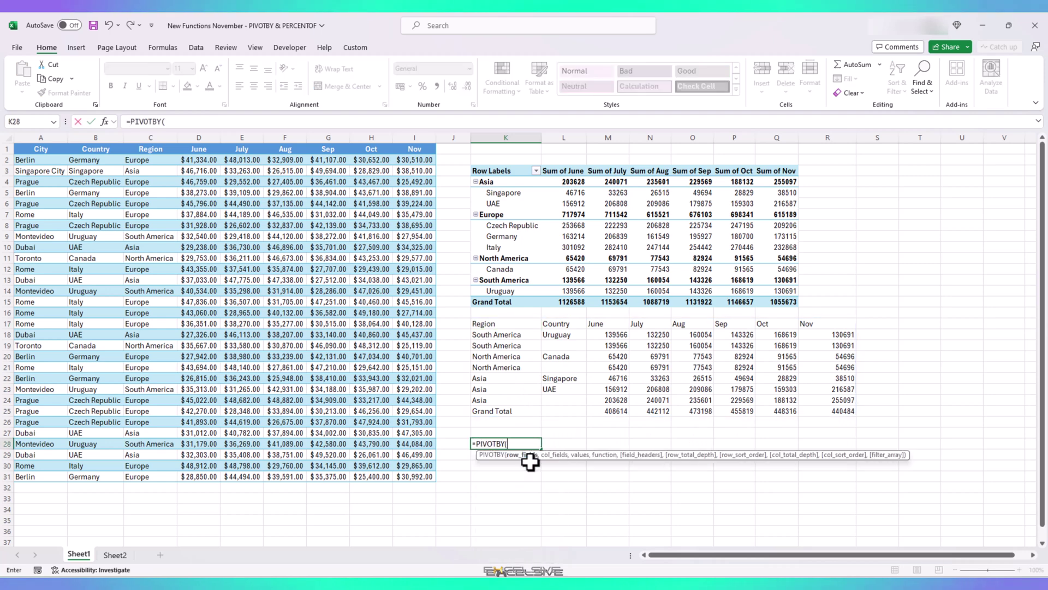
left_click_drag(158, 150, 150, 477)
type(",,")
left_click_drag(47, 150, 41, 476)
type(",")
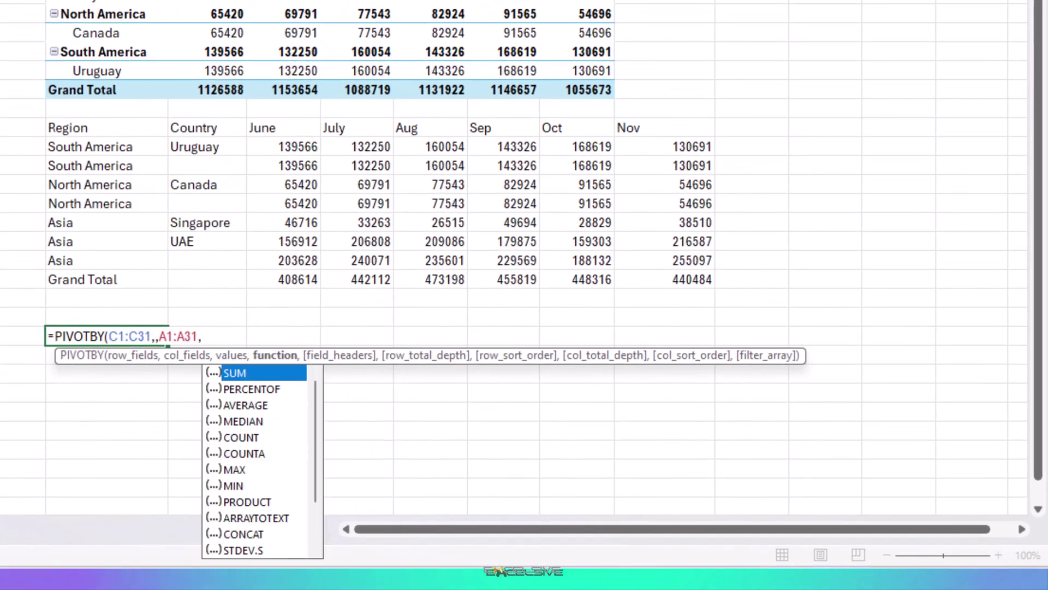
key("Down")
key("Down")
key("Down")
key("Down")
key("Down")
key("Down")
key("Down")
key("Down")
key("Down")
key("Tab")
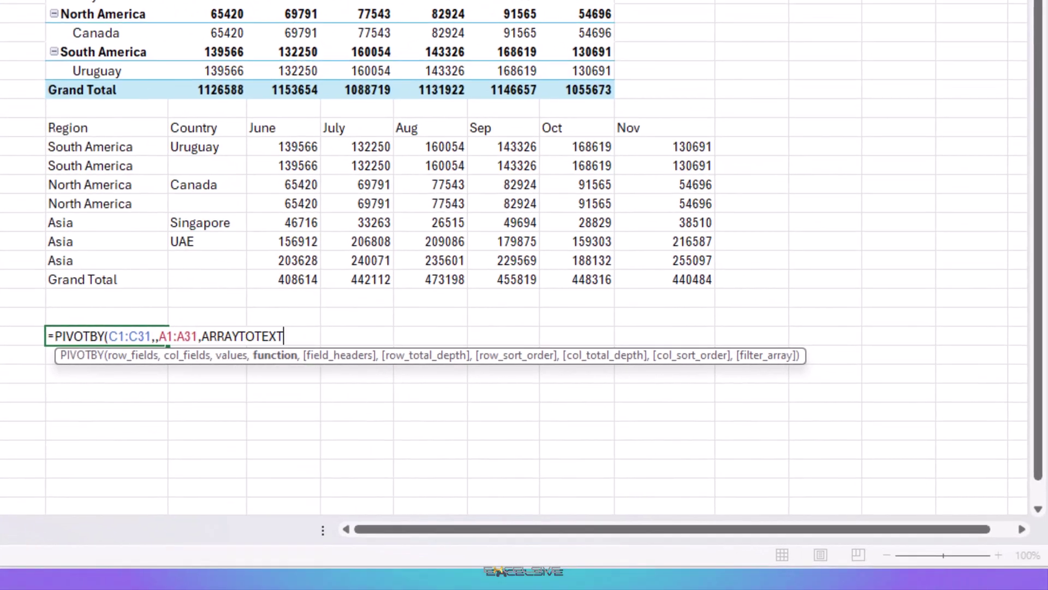
key("Return")
key("Up")
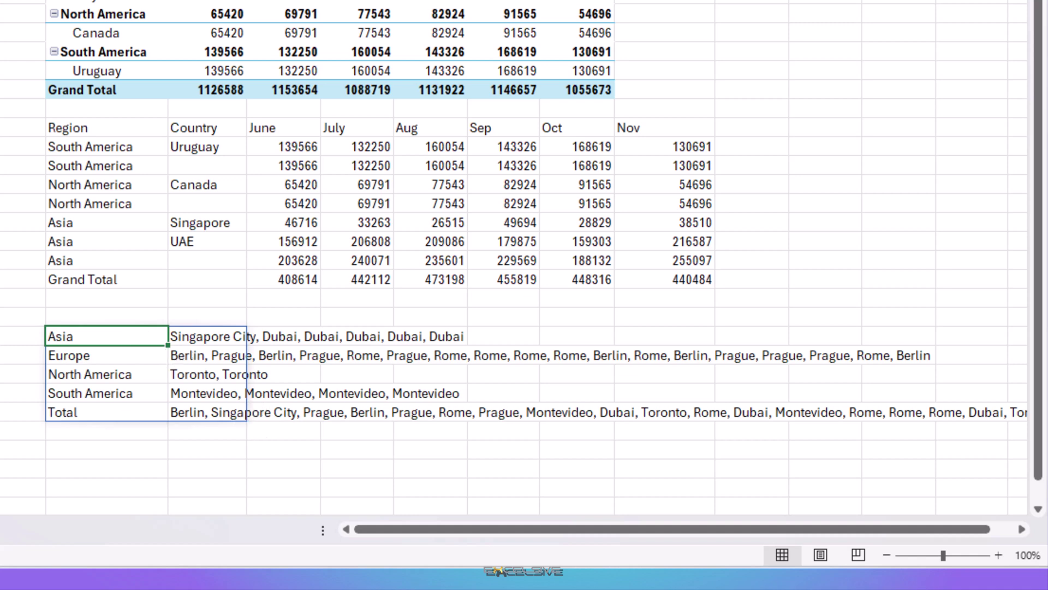
Step: Replace the ARRAYTOTEXT argument with LAMBDA(x,ARRAYTOTEXT(x)) in the city-list formula
key("F2")
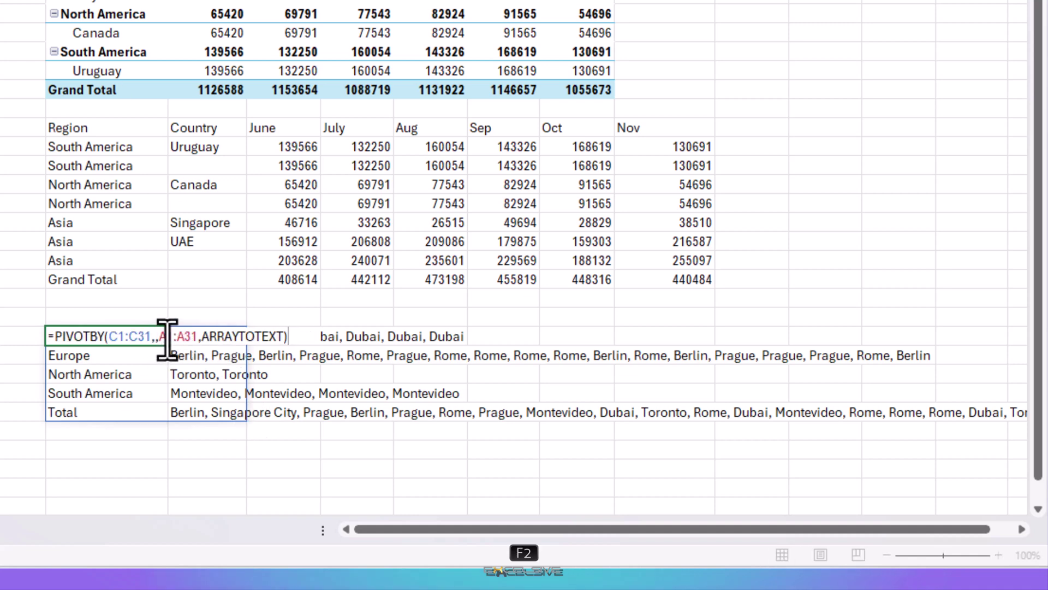
double_click(268, 342)
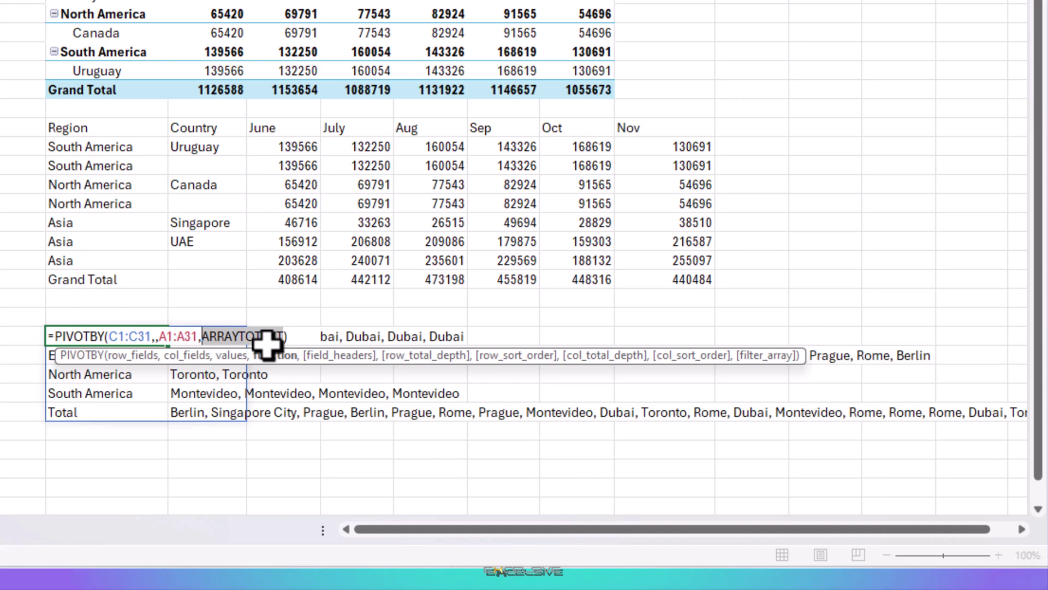
type("lambda")
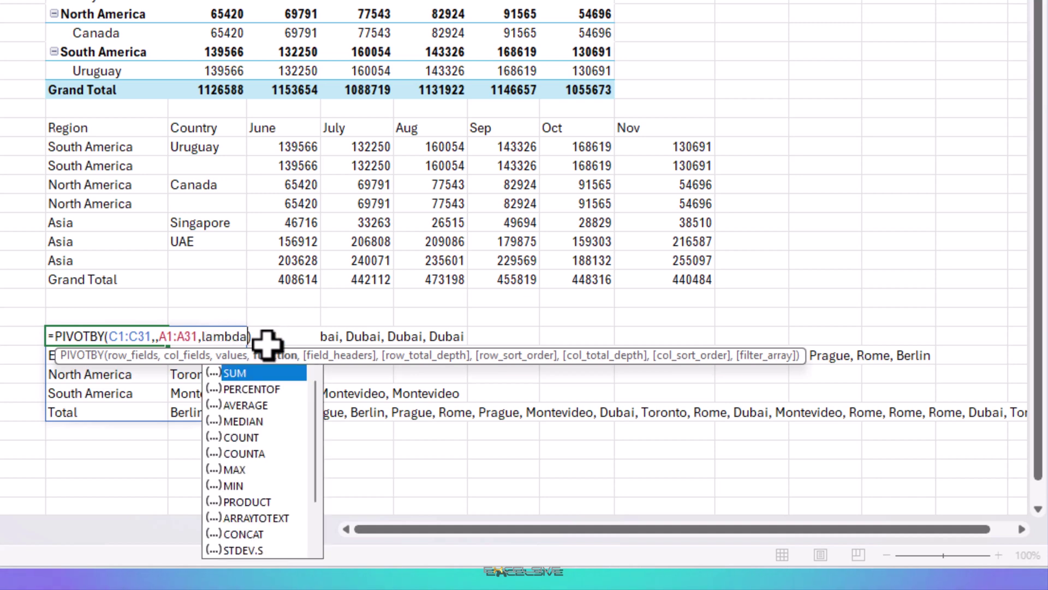
type("(x,arr")
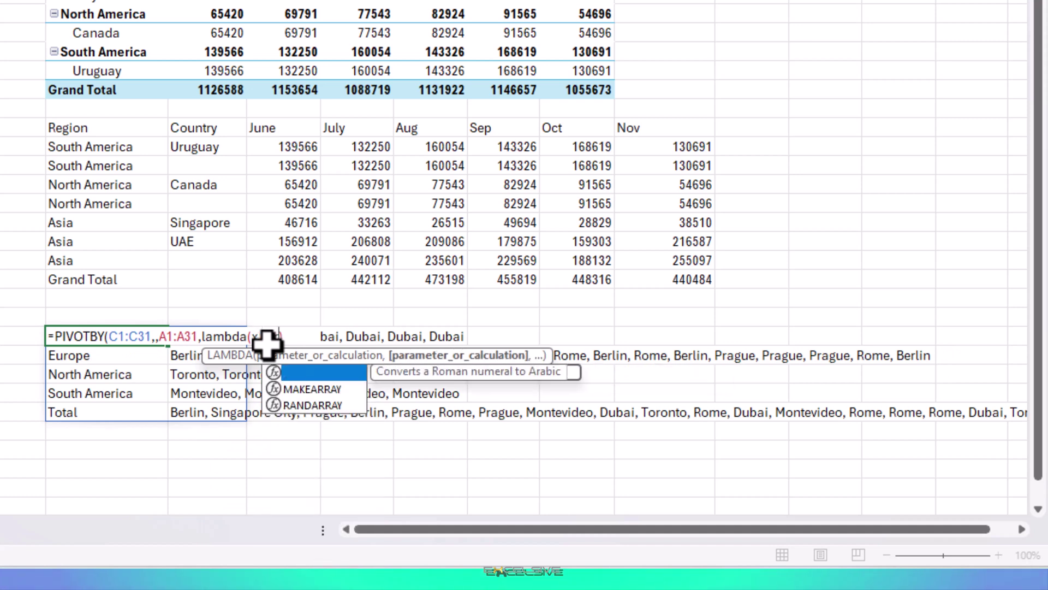
key("Tab")
type("x))")
key("Return")
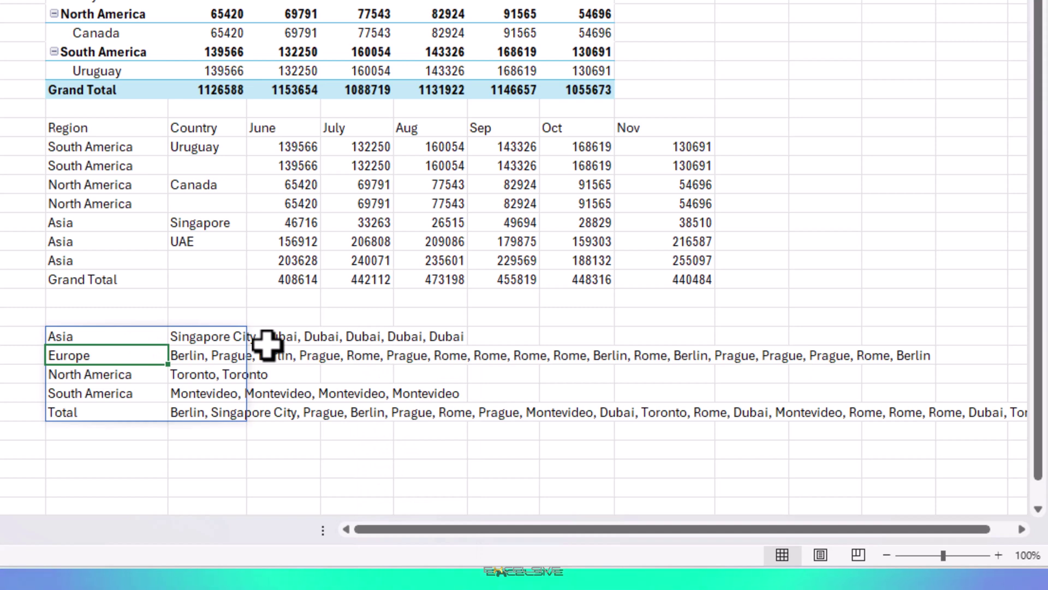
Step: Wrap x in UNIQUE so the LAMBDA reads ARRAYTOTEXT(UNIQUE(x)), listing distinct cities
key("Up")
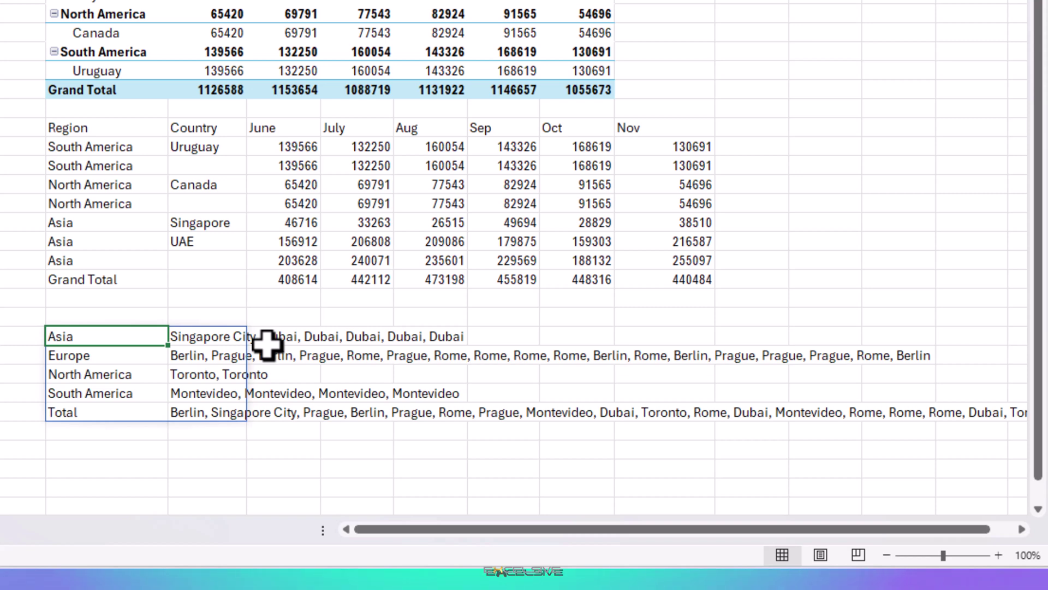
key("F2")
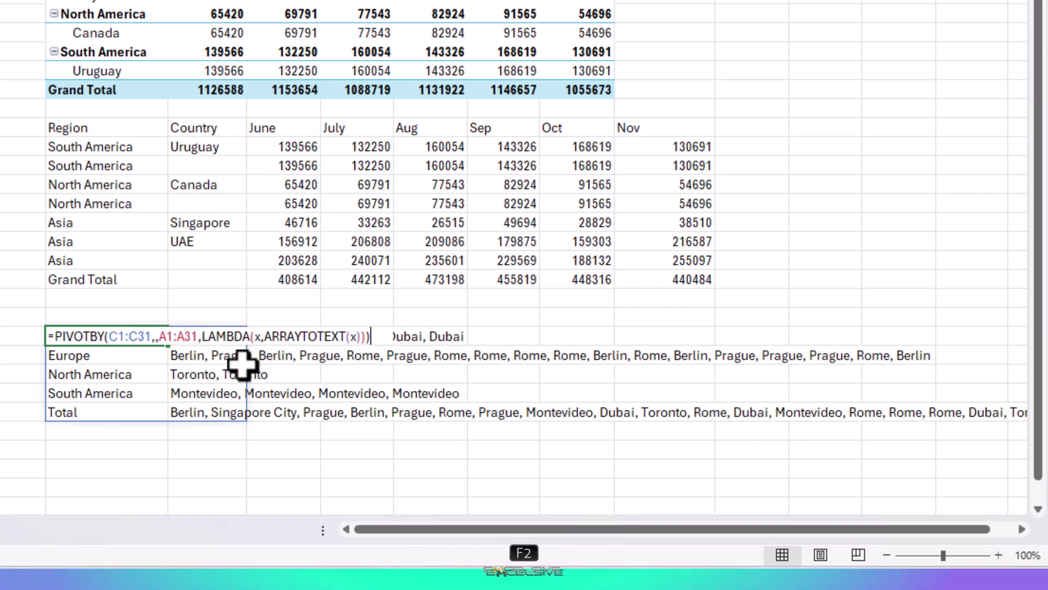
key("Left")
key("Left")
key("Left")
key("Left")
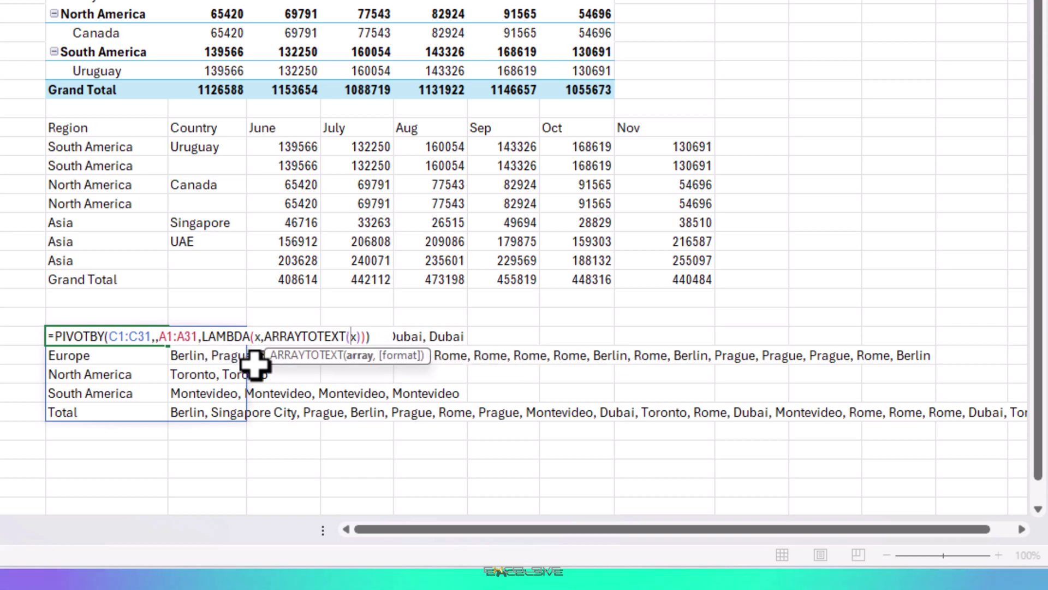
type("un")
key("Down")
key("Down")
key("Tab")
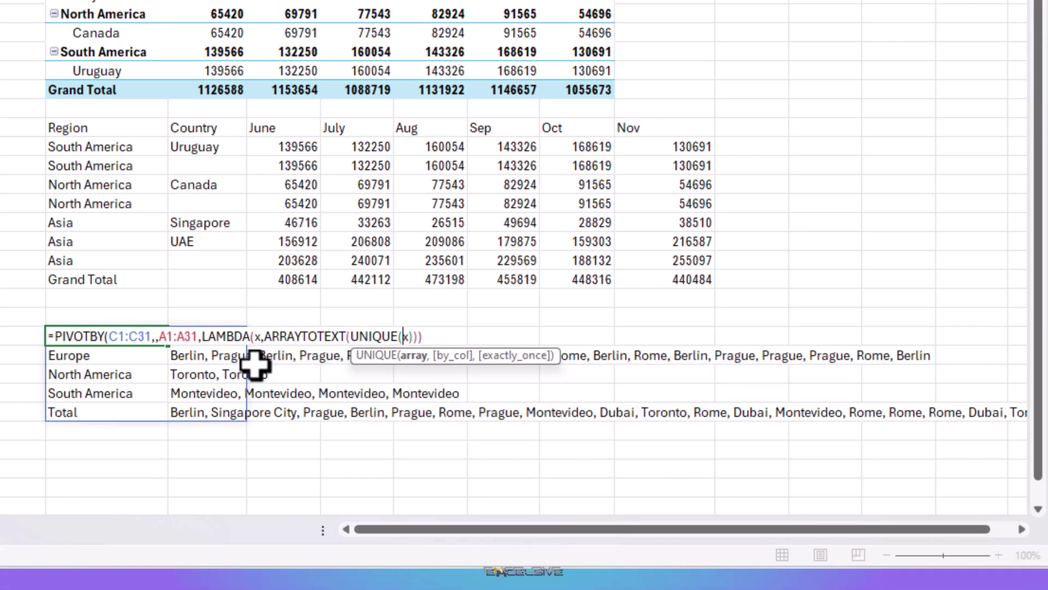
type(")")
key("Return")
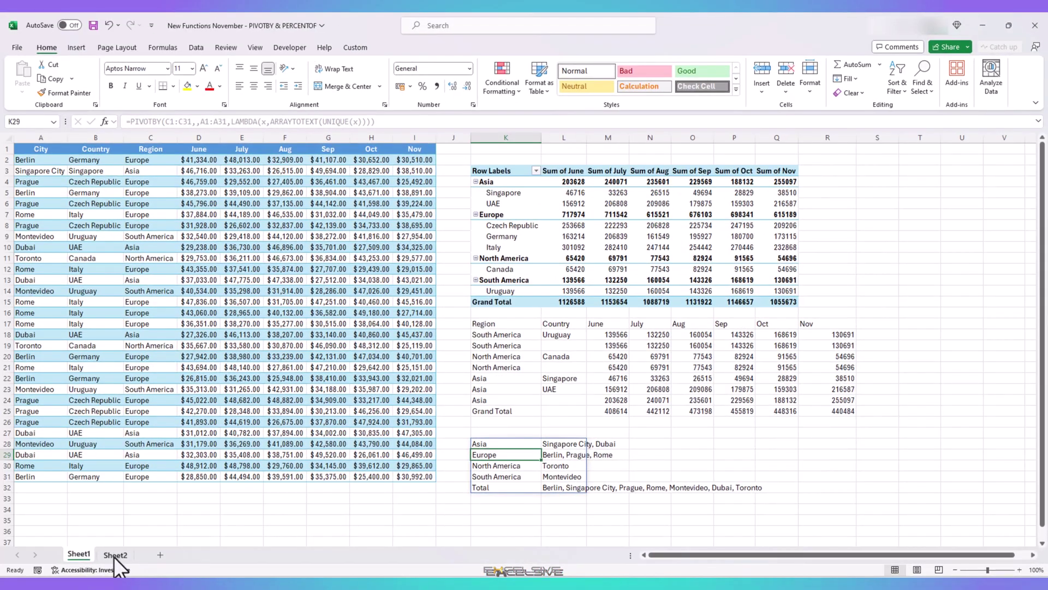
Step: Switch to Sheet2 and check the number format of the Nov column values
left_click(115, 555)
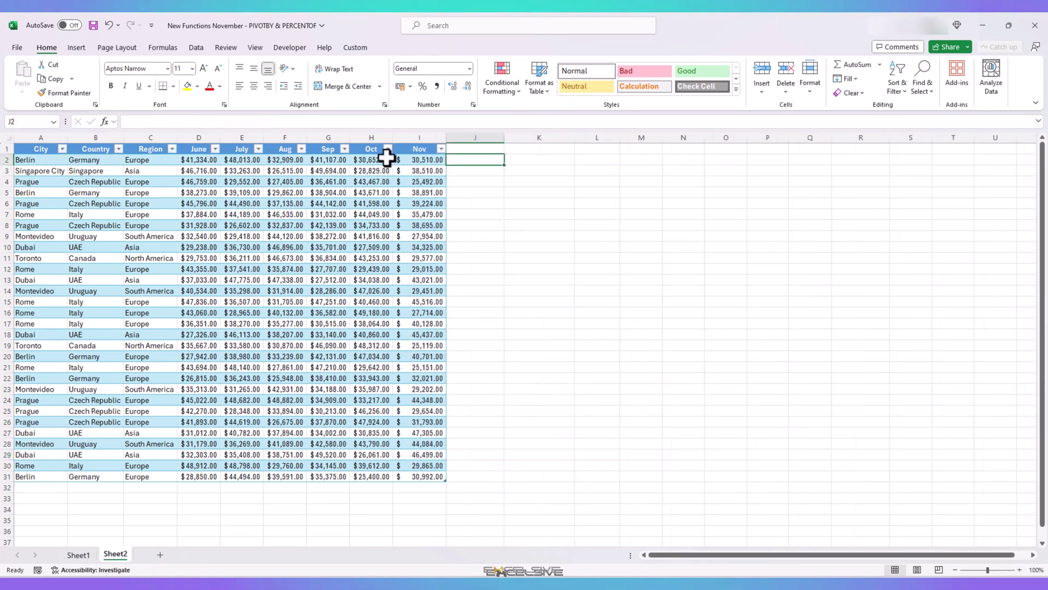
left_click(419, 153)
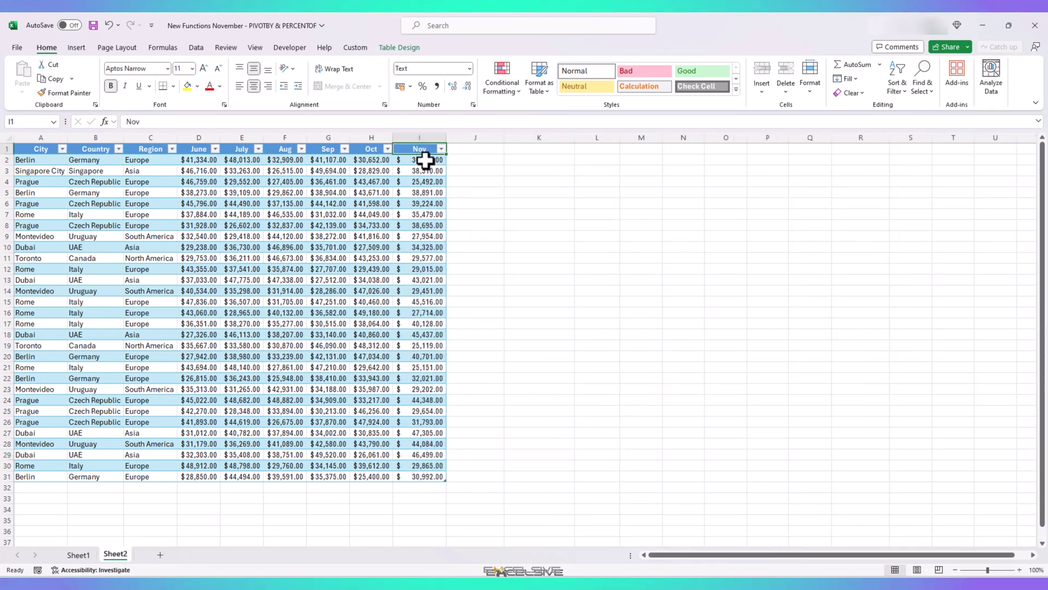
left_click(426, 158)
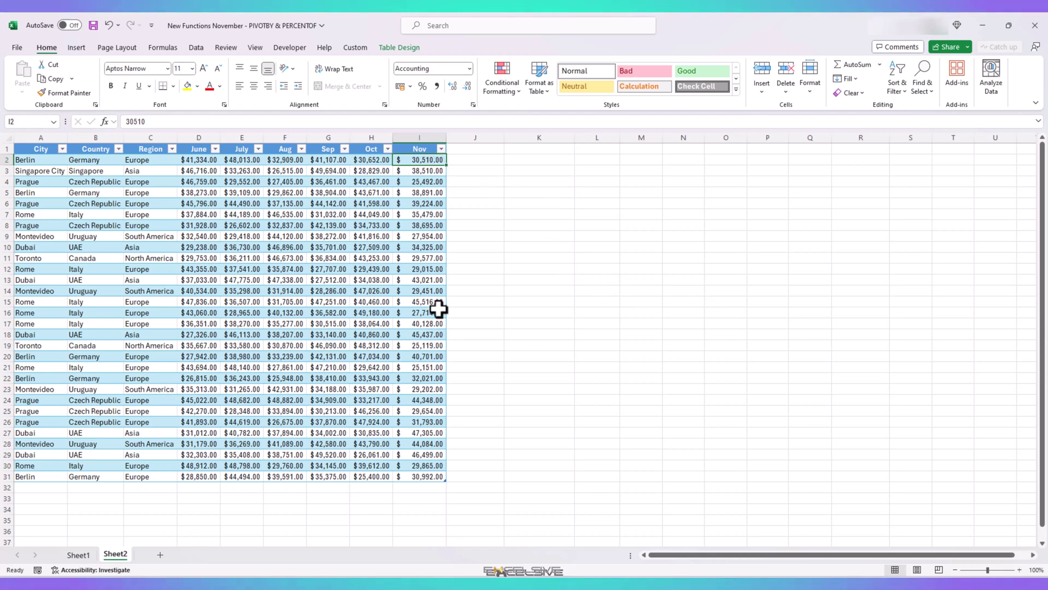
left_click(472, 148)
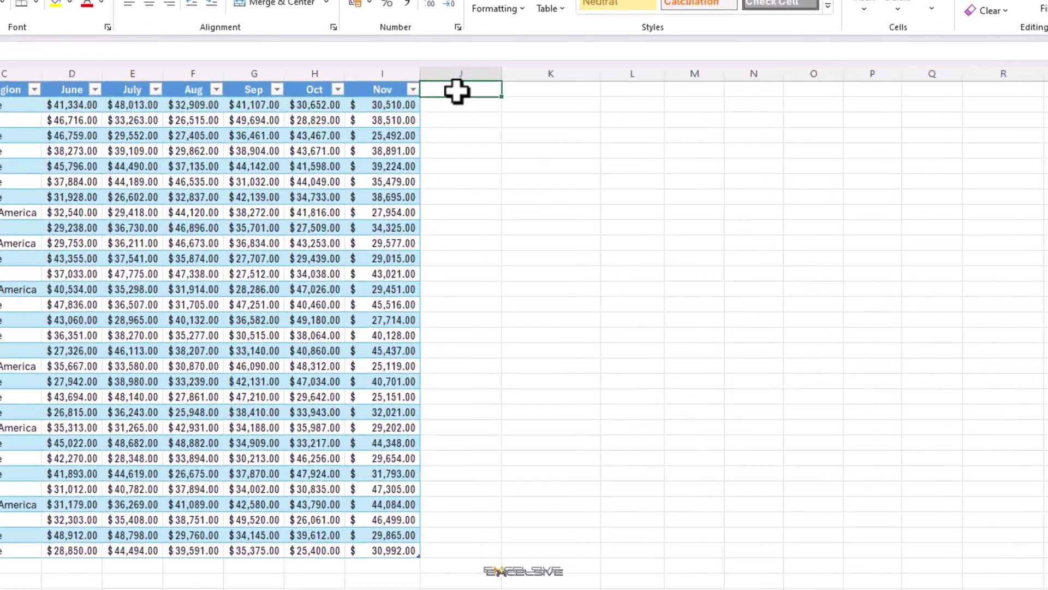
type("Percent of")
key("Return")
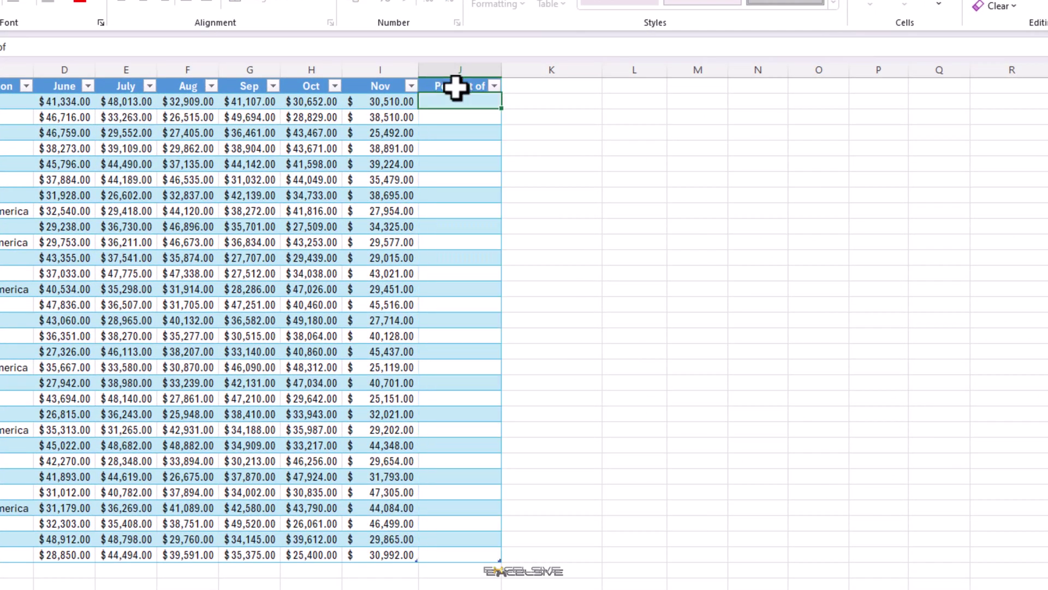
type("=PERCENTOF(")
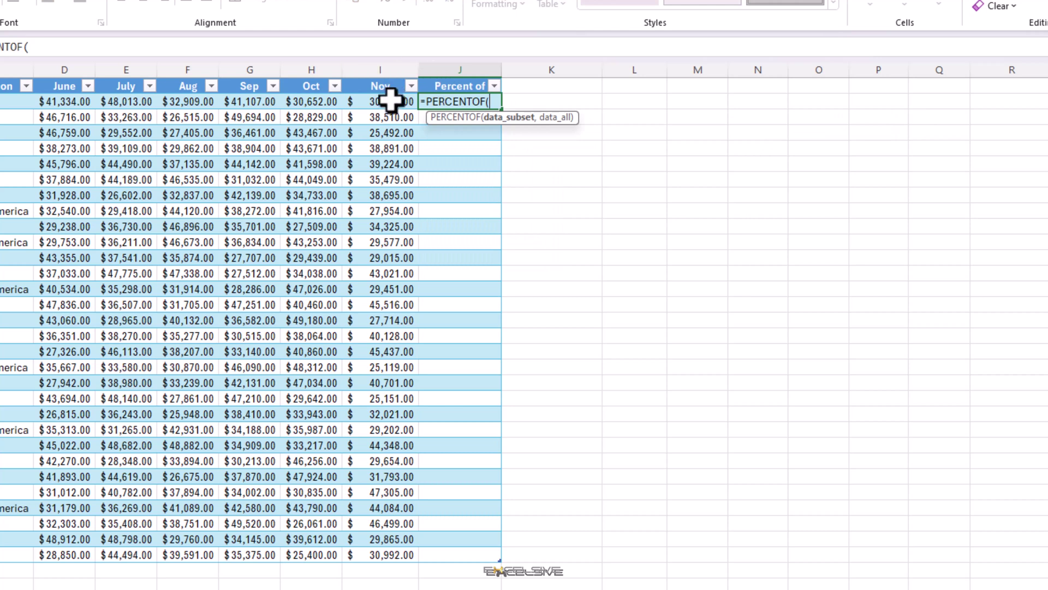
left_click(391, 100)
type(",")
left_click_drag(391, 101, 383, 552)
key("Return")
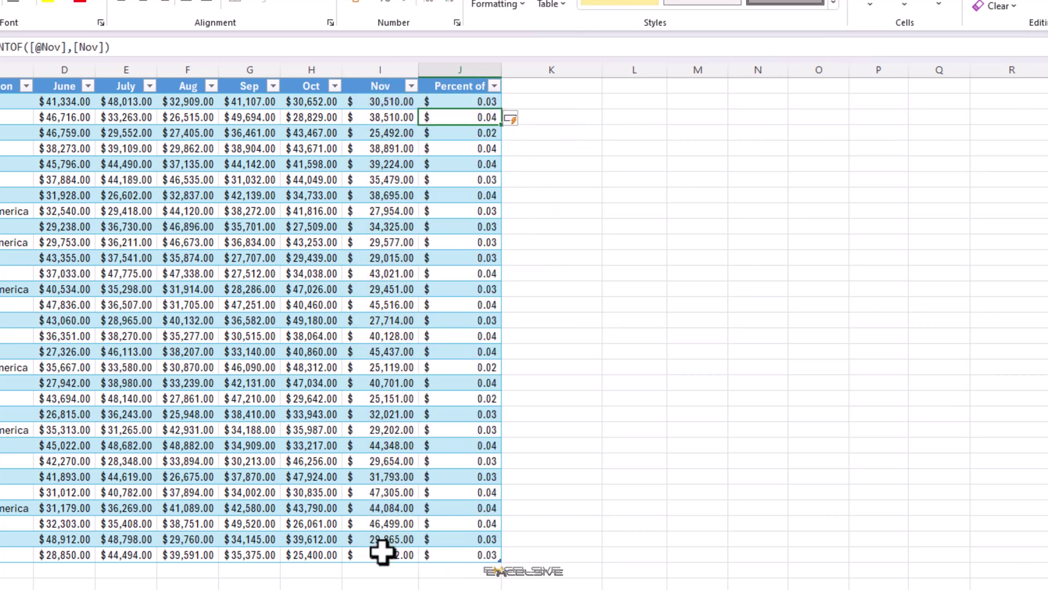
Step: Format the Percent of values J2:J31 with Percent Style
left_click(483, 102)
key("ctrl+shift+Down")
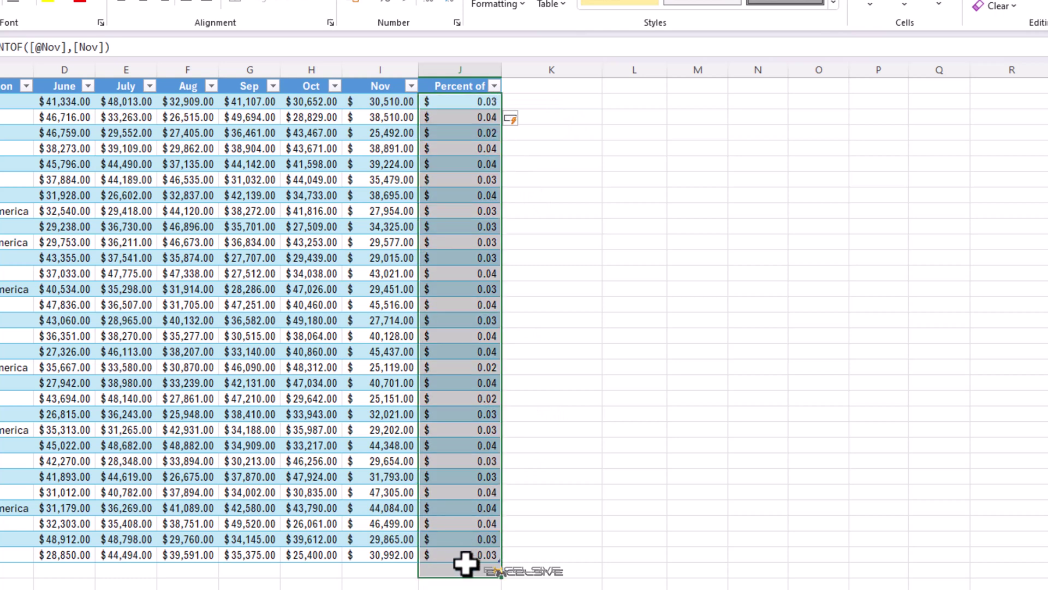
left_click(386, 3)
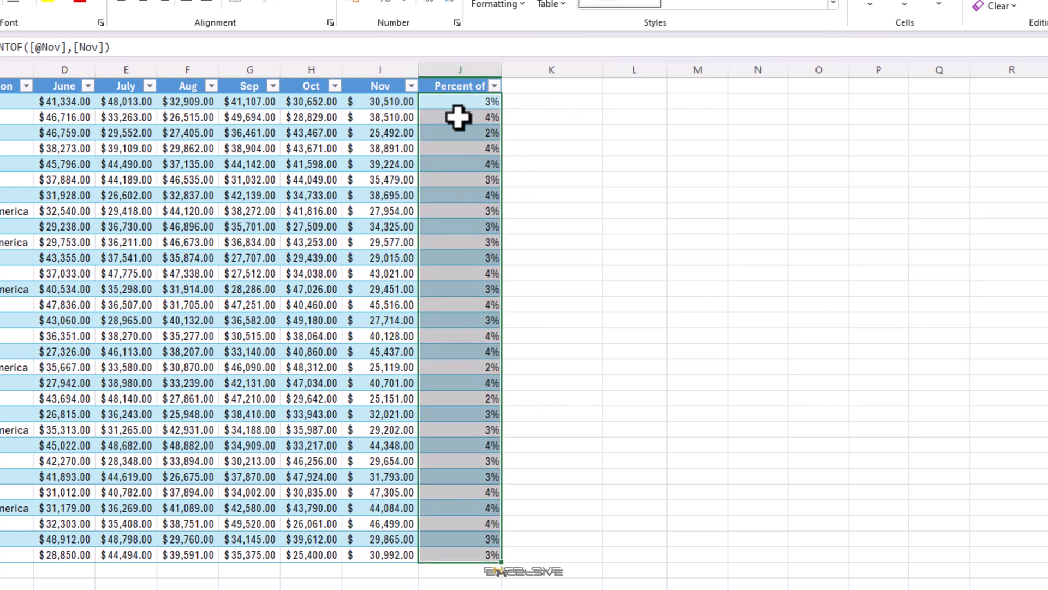
left_click(473, 100)
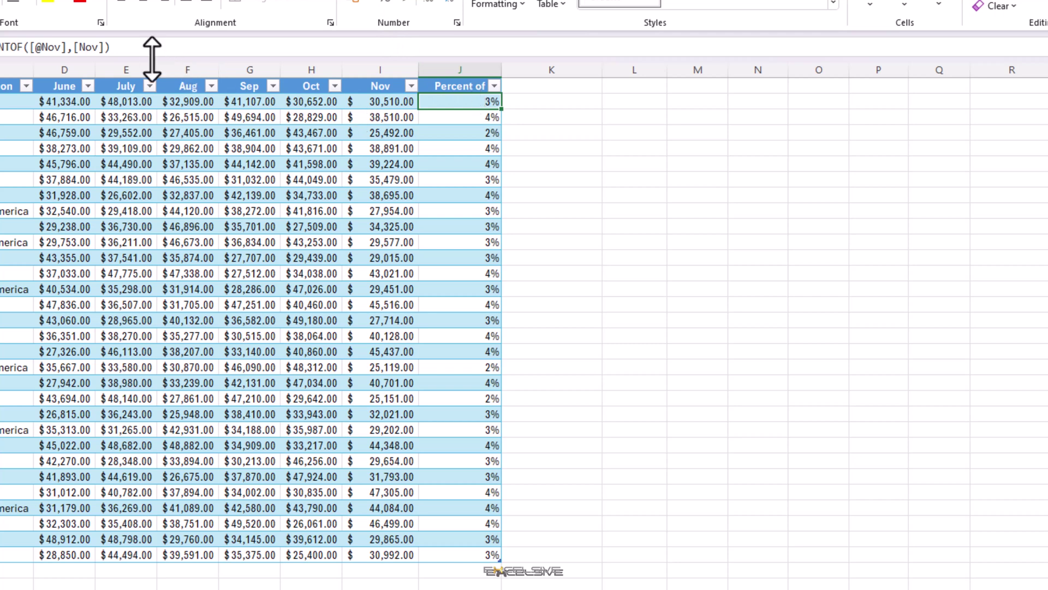
Step: Change the PERCENTOF total argument from [Nov] to Table3[[June]:[Nov]]
left_click(117, 47)
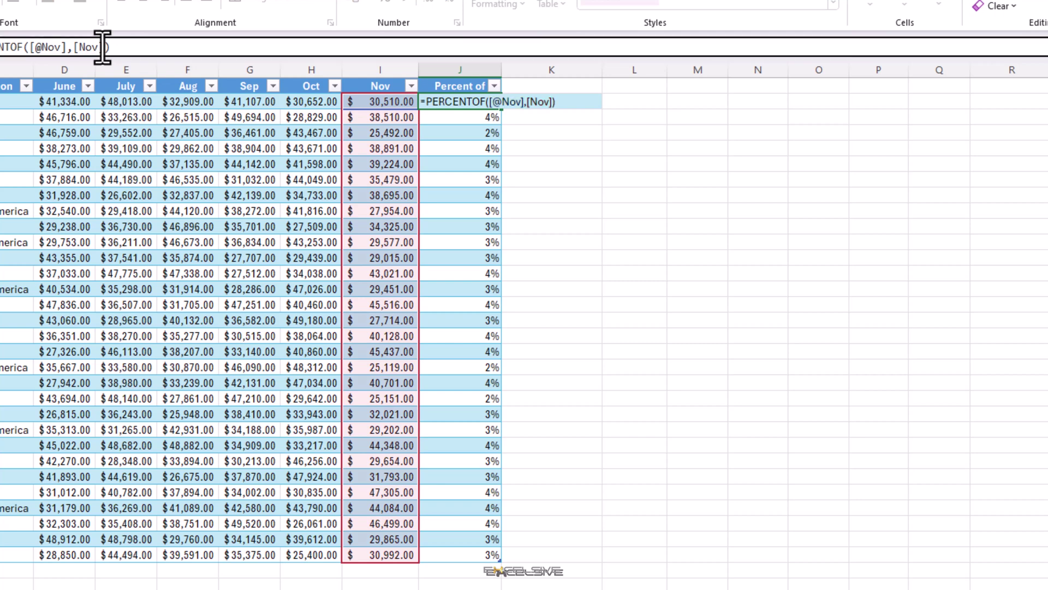
left_click_drag(103, 47, 71, 48)
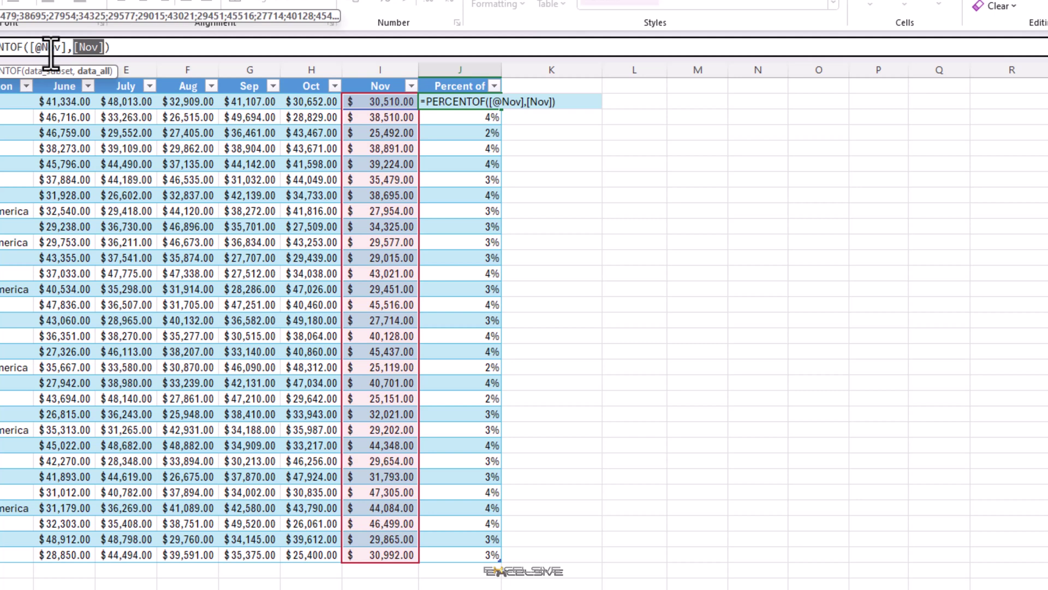
left_click_drag(64, 101, 219, 195)
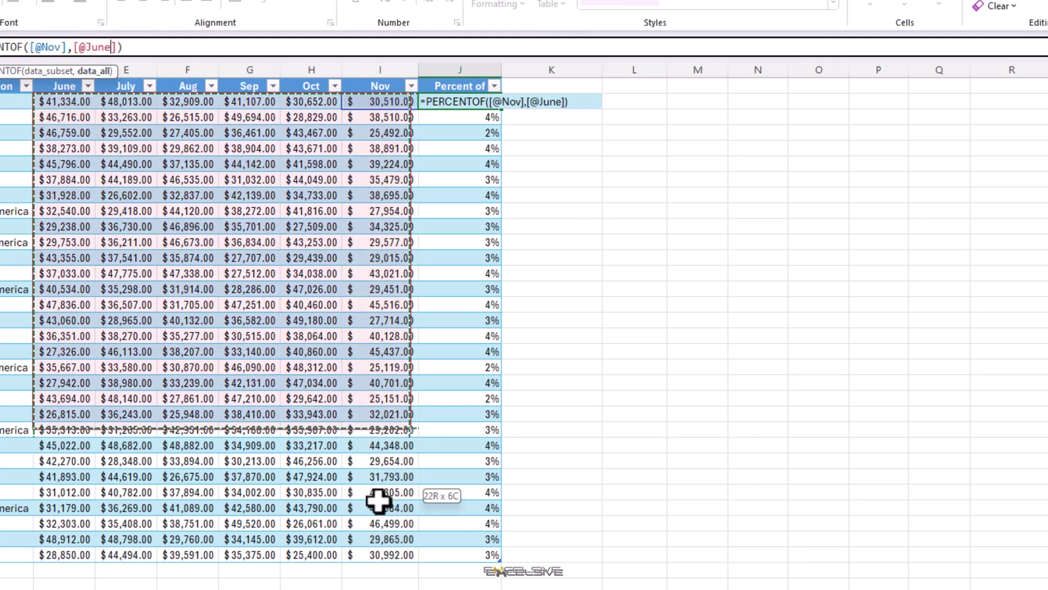
left_click_drag(379, 503, 398, 554)
key("Return")
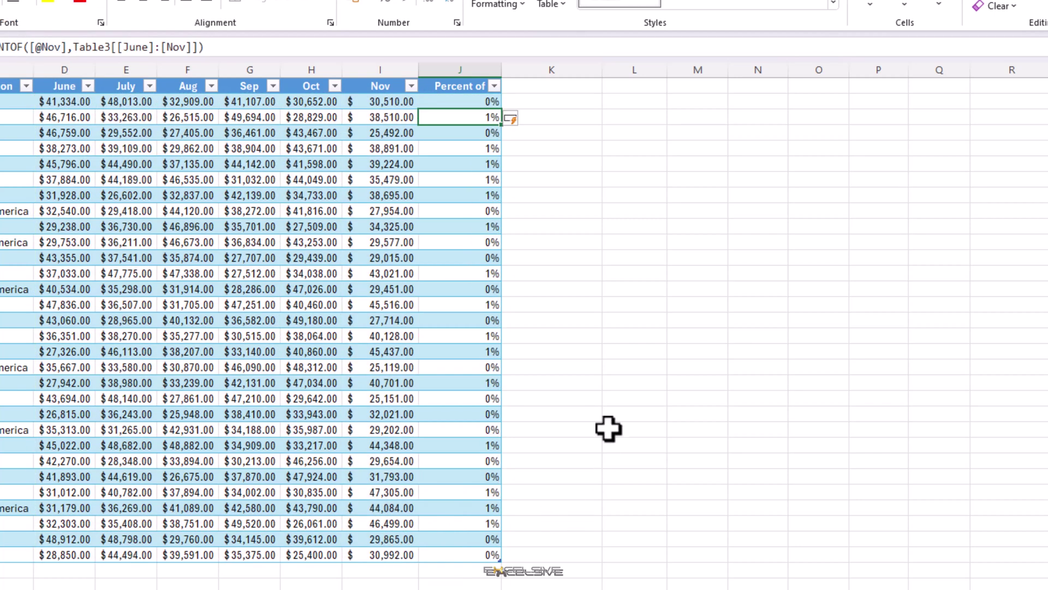